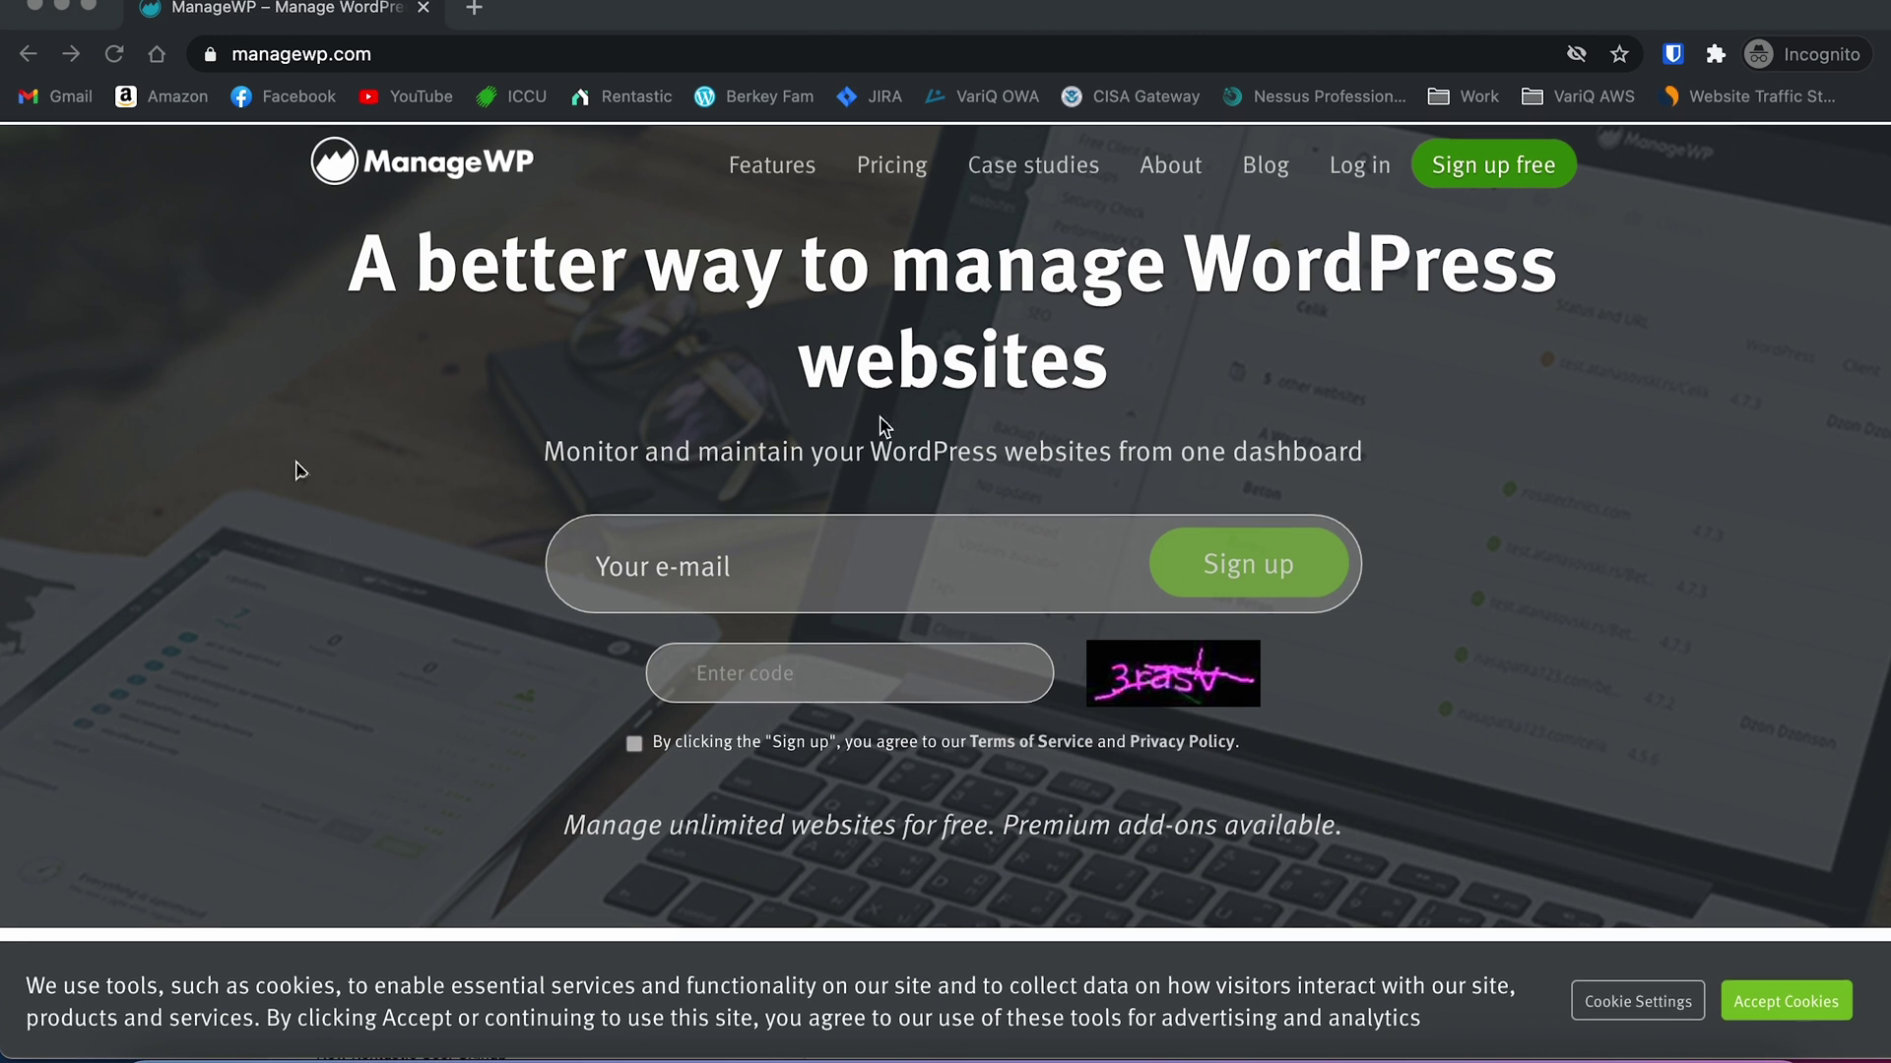
Step: Browse the ManageWP pricing page to compare its free and premium add-ons
click(904, 180)
click(904, 172)
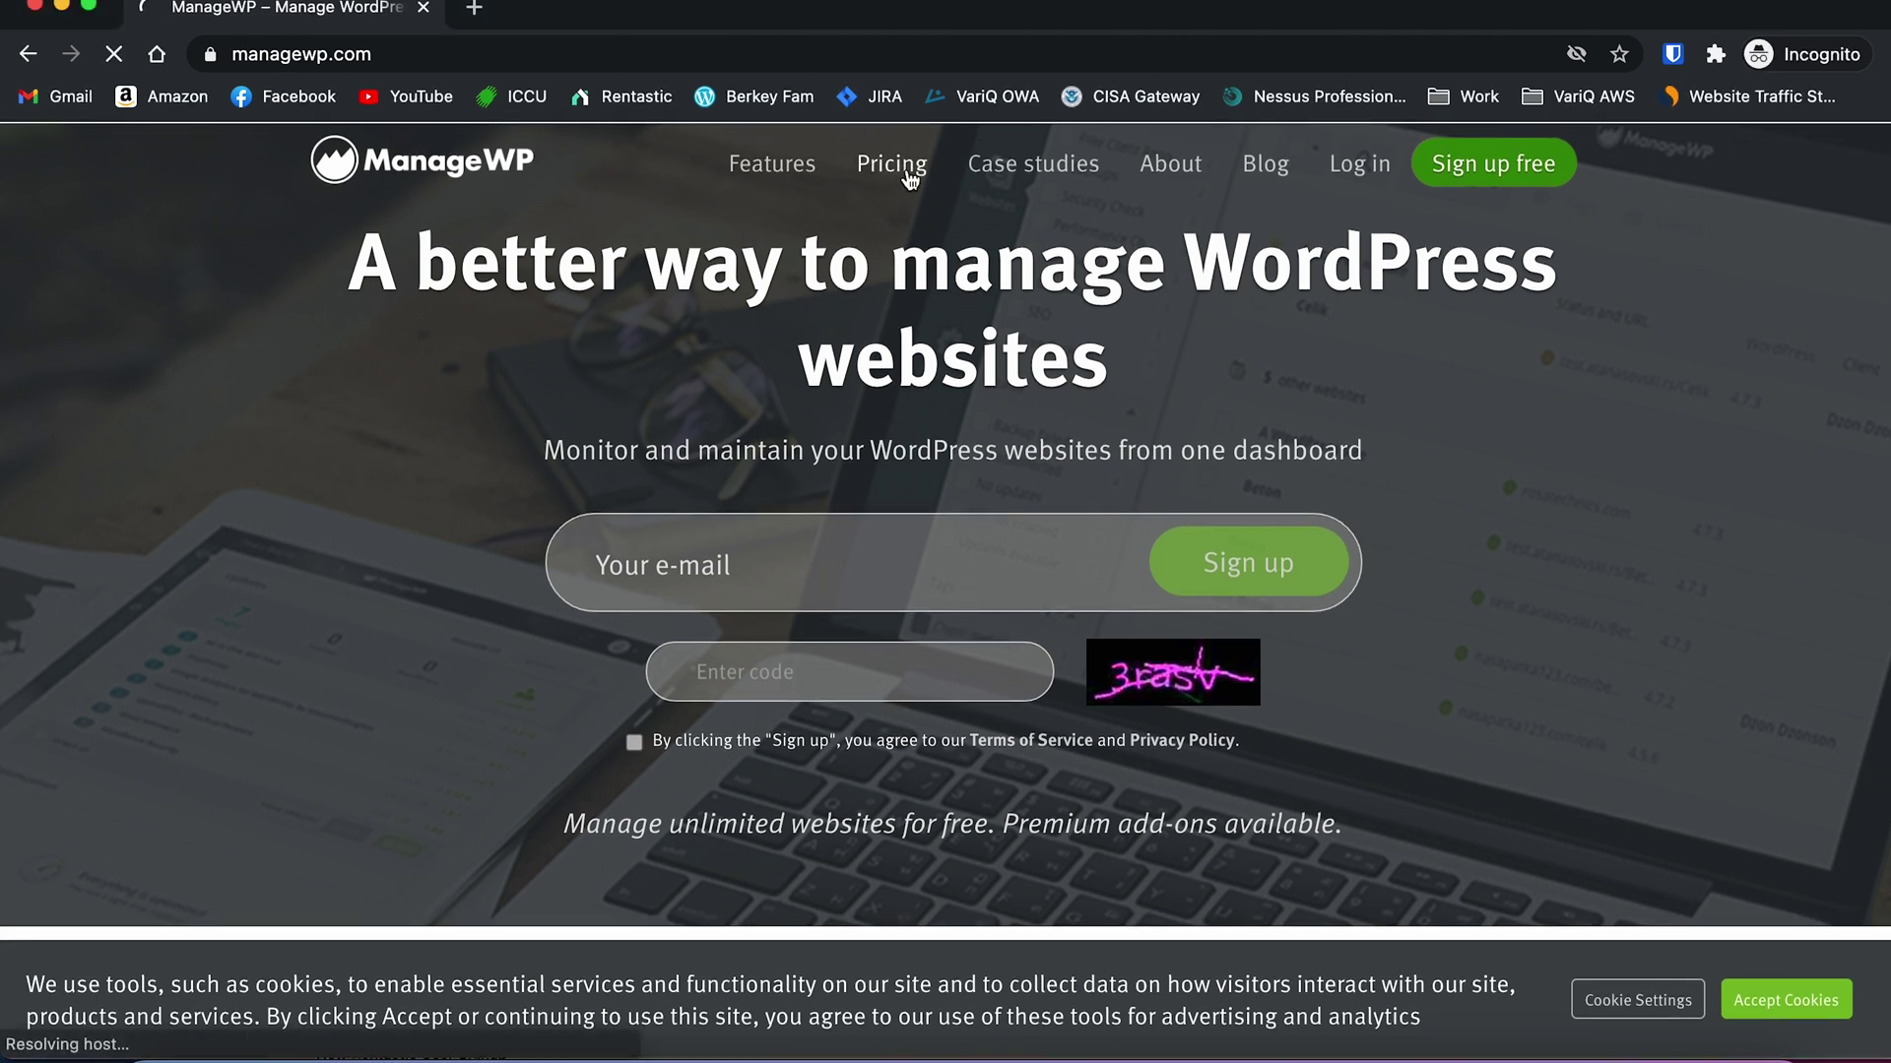
scroll(325, 491, down, 3)
scroll(321, 484, down, 10)
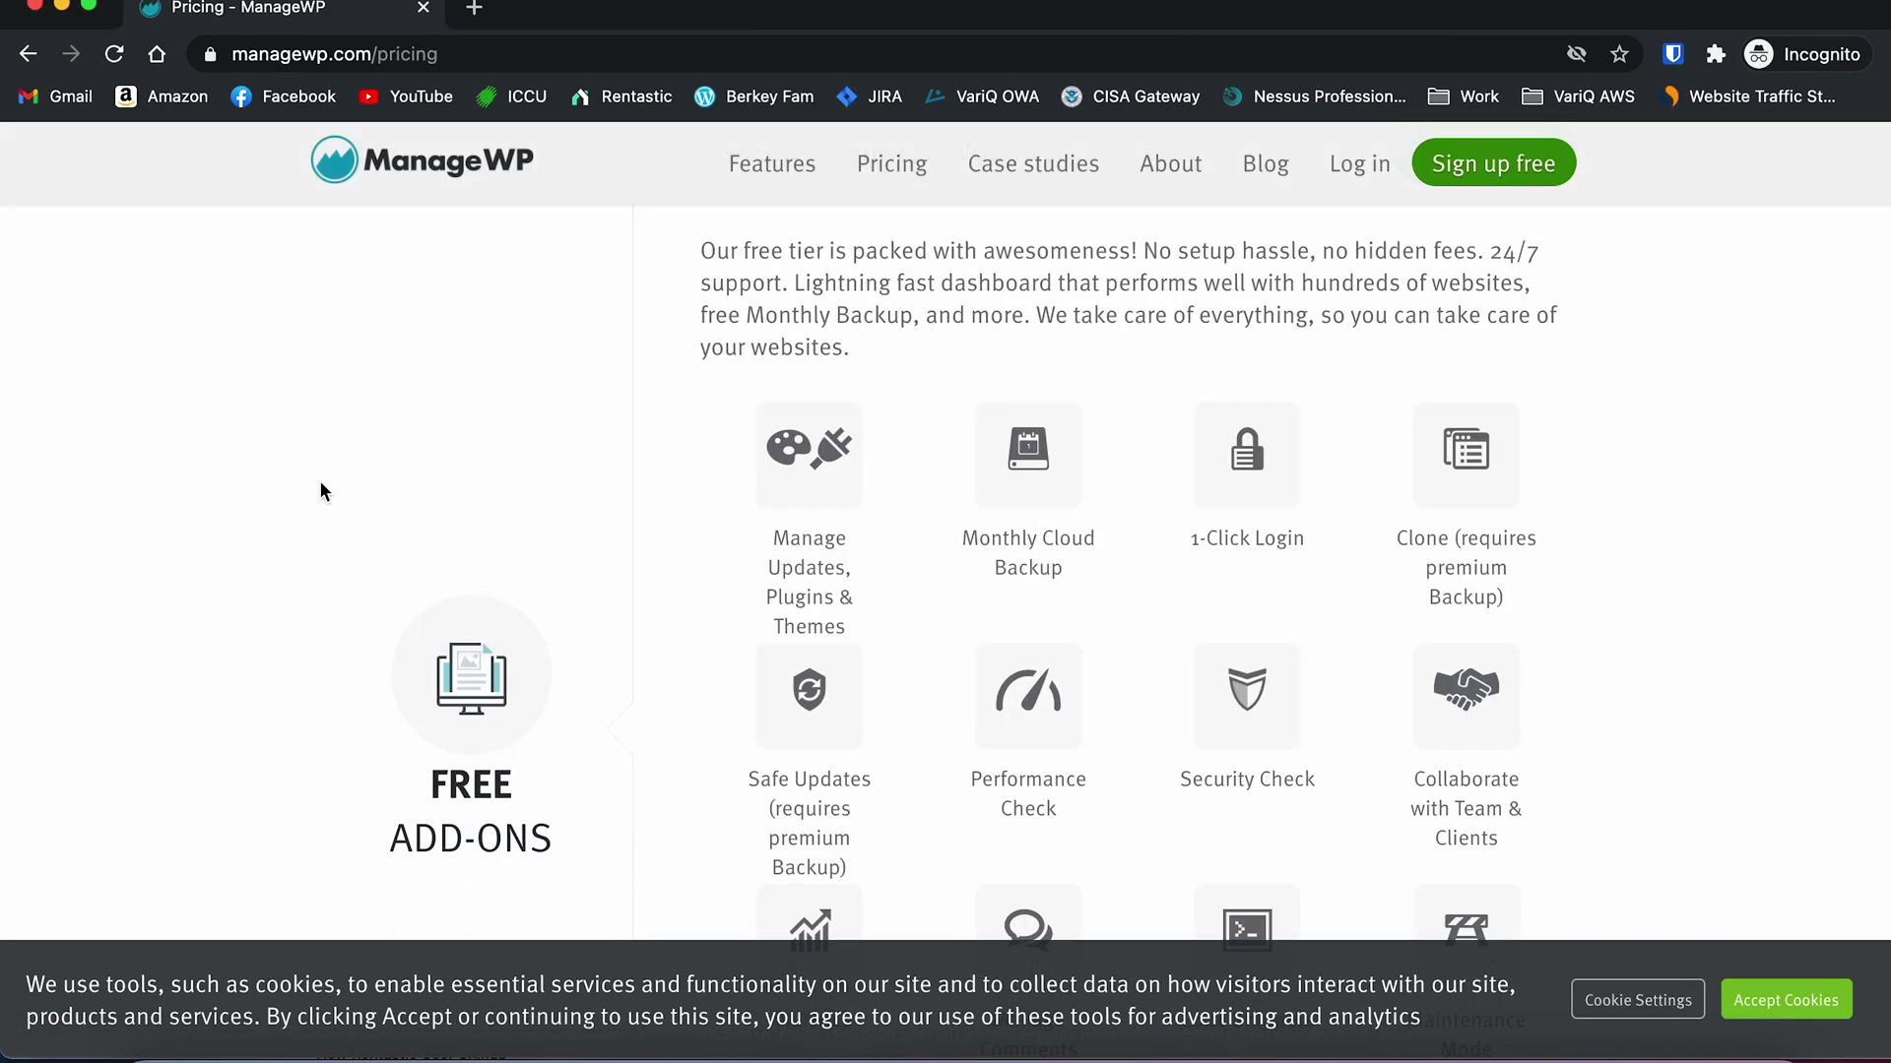
scroll(321, 484, up, 4)
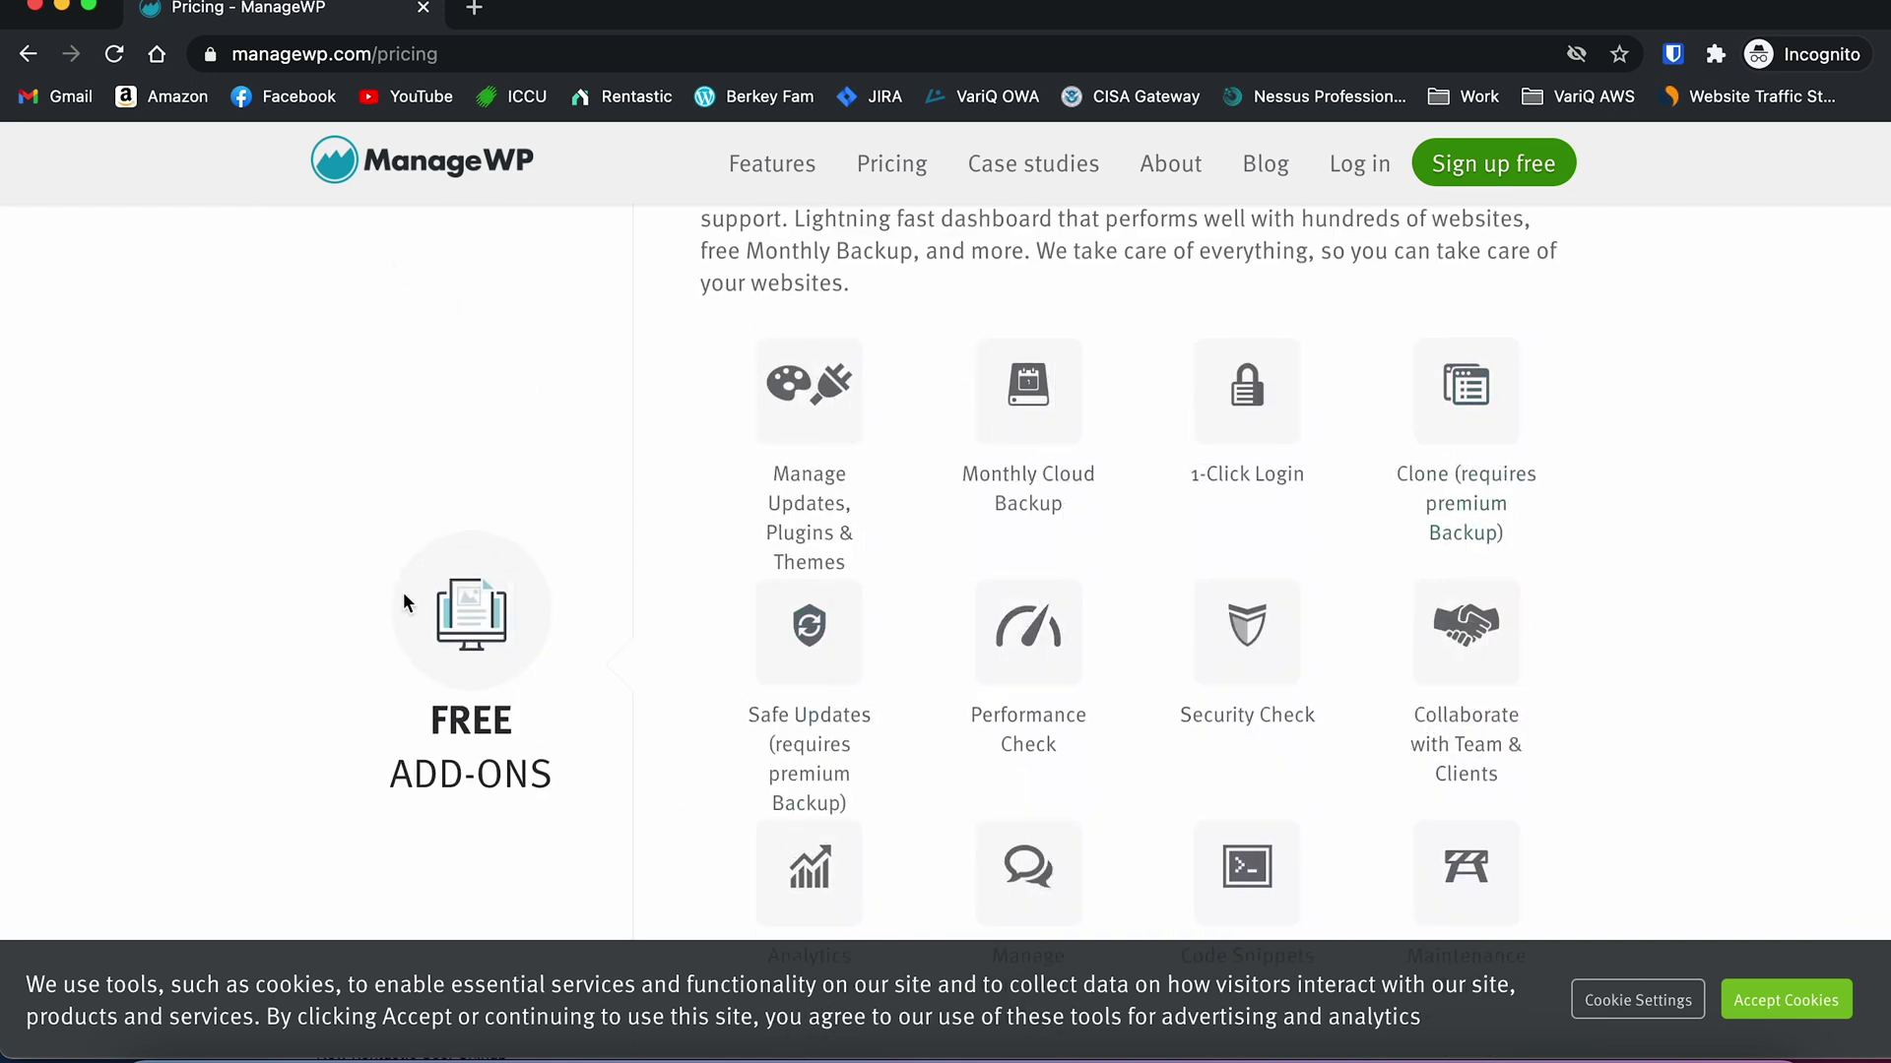
scroll(403, 599, down, 5)
scroll(404, 593, down, 6)
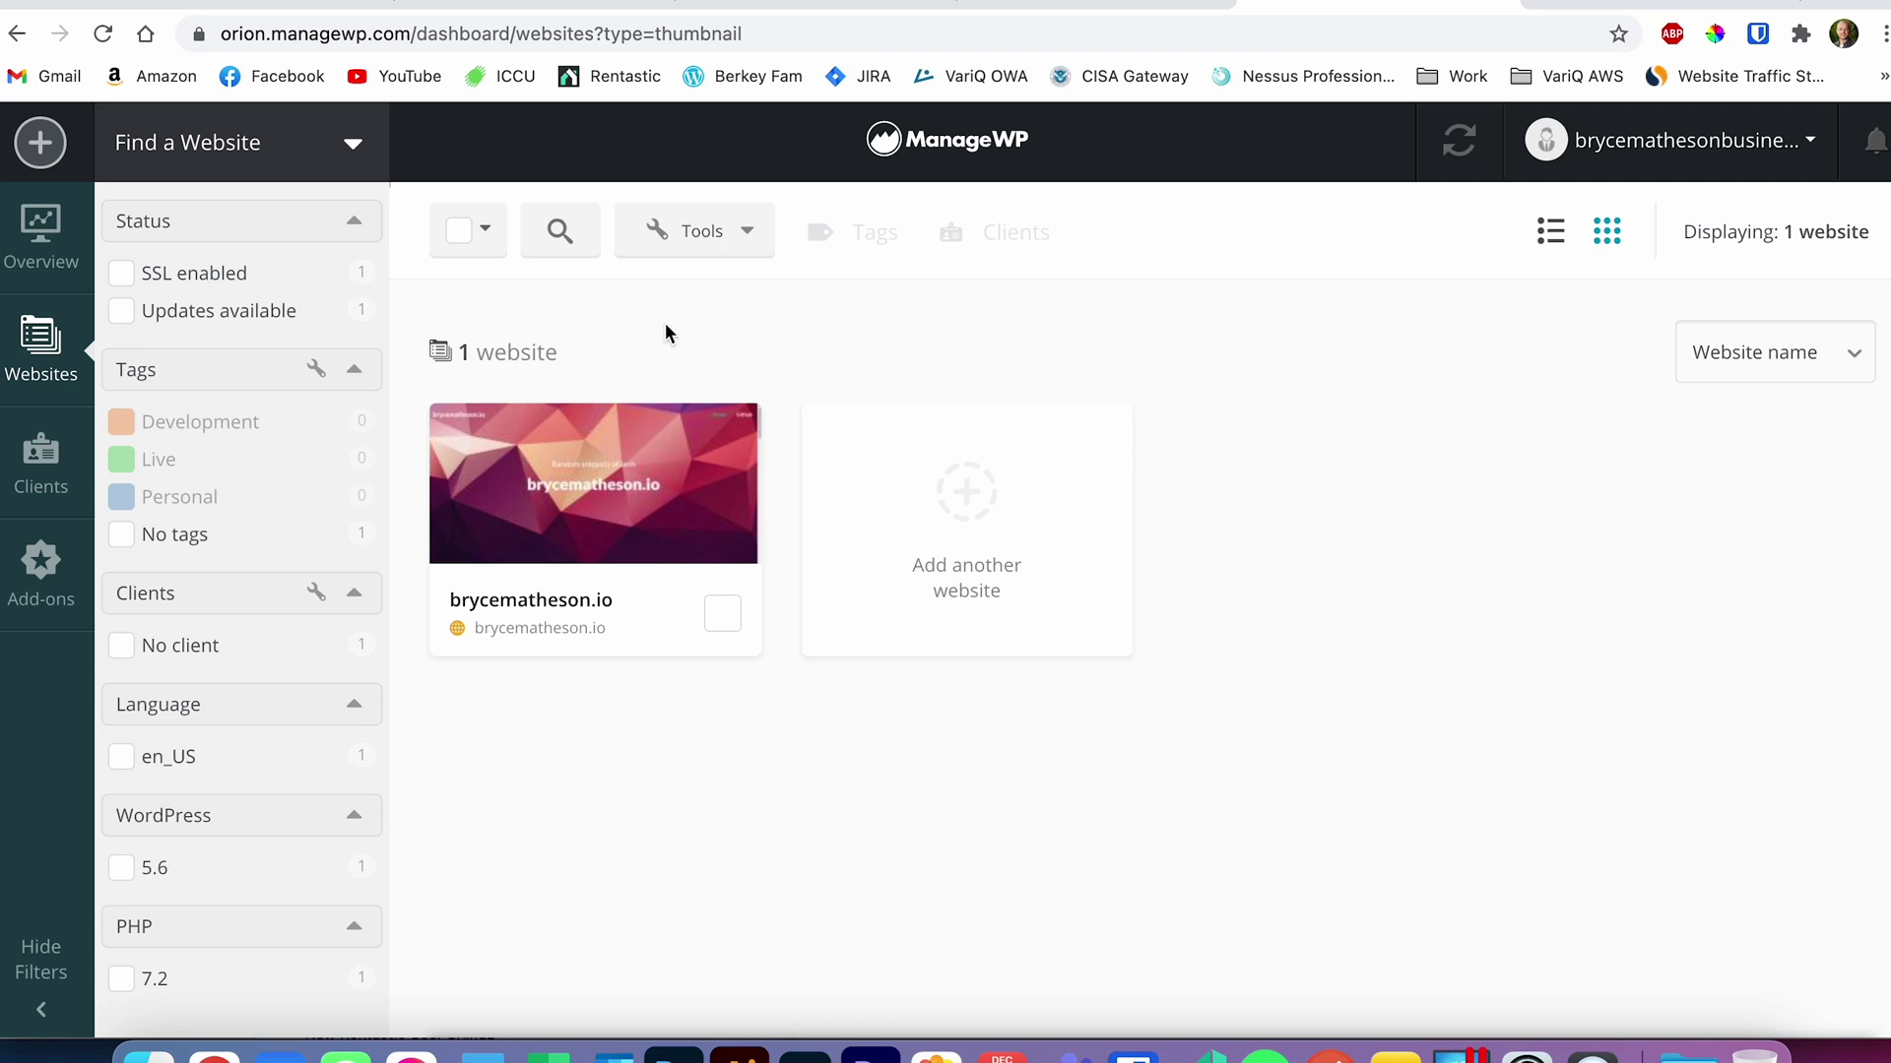
Step: Open brycematheson.io's site dashboard and check its 2 theme updates and WordPress 5.6 status
mouse_move(600, 440)
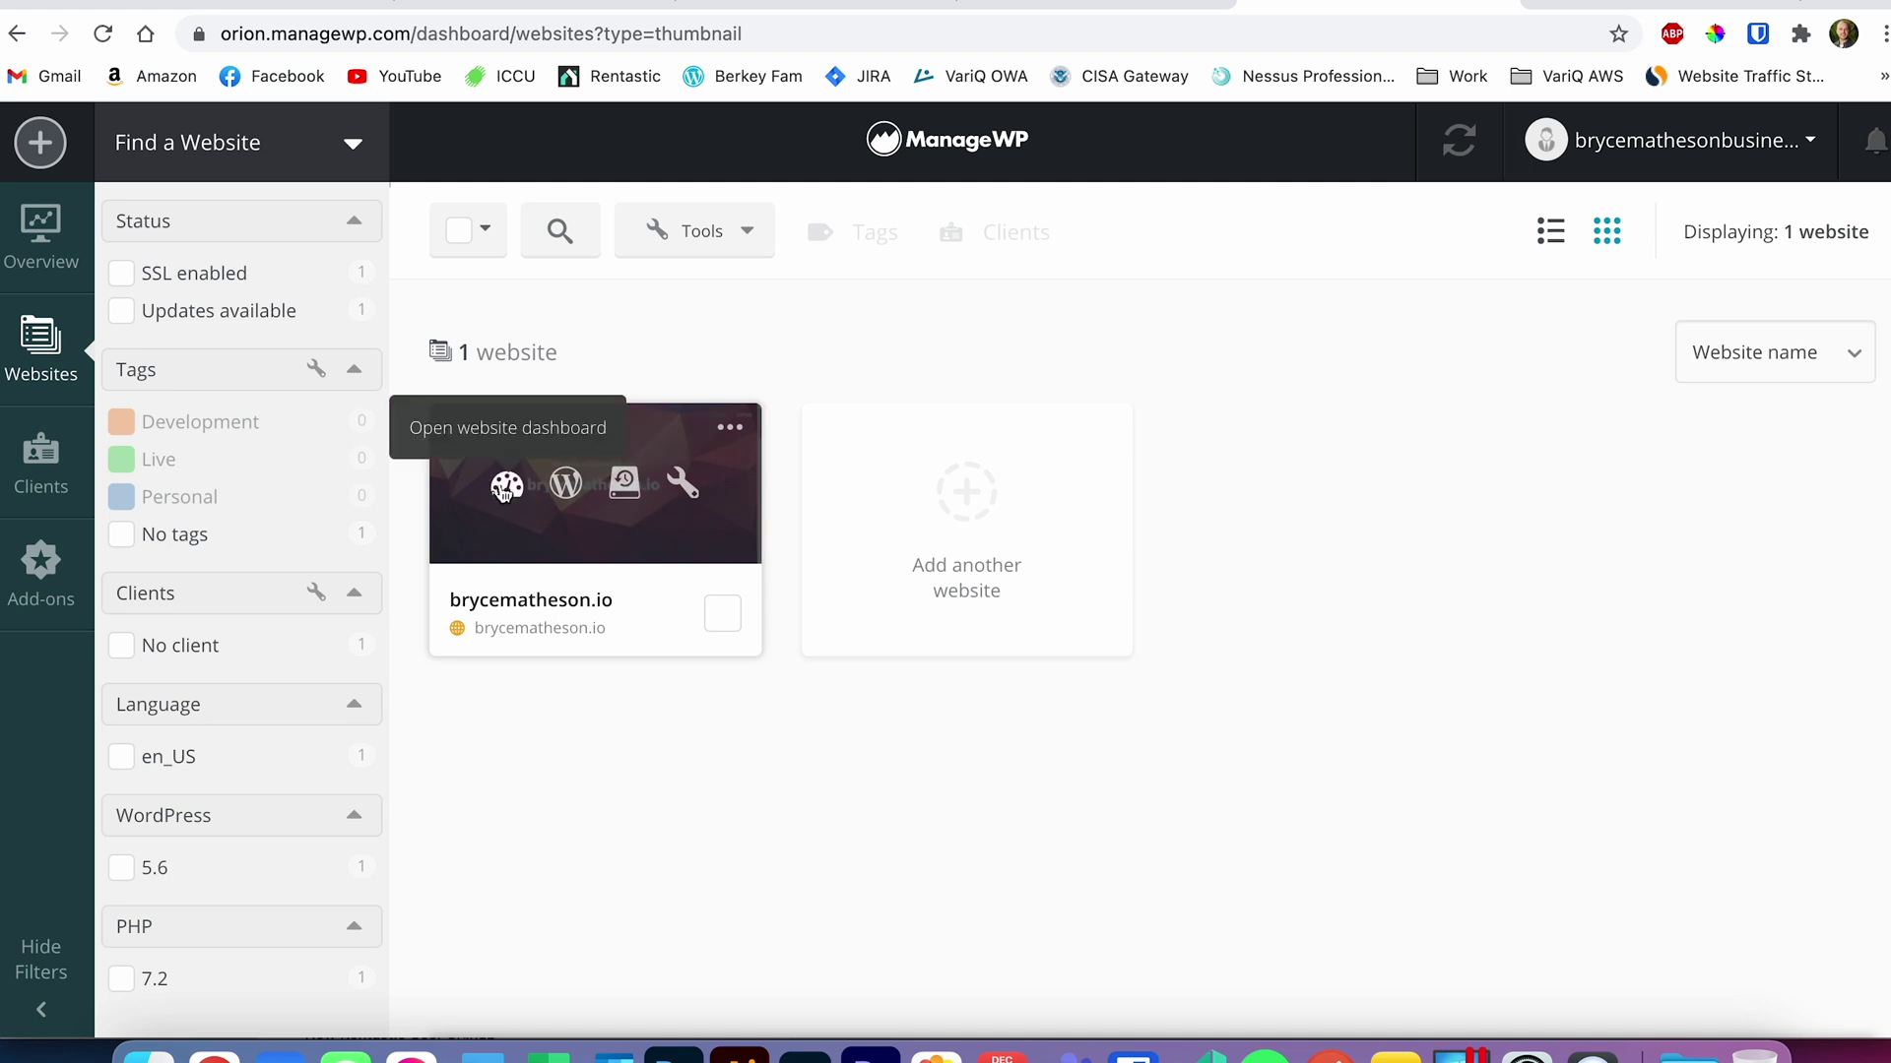
click(505, 486)
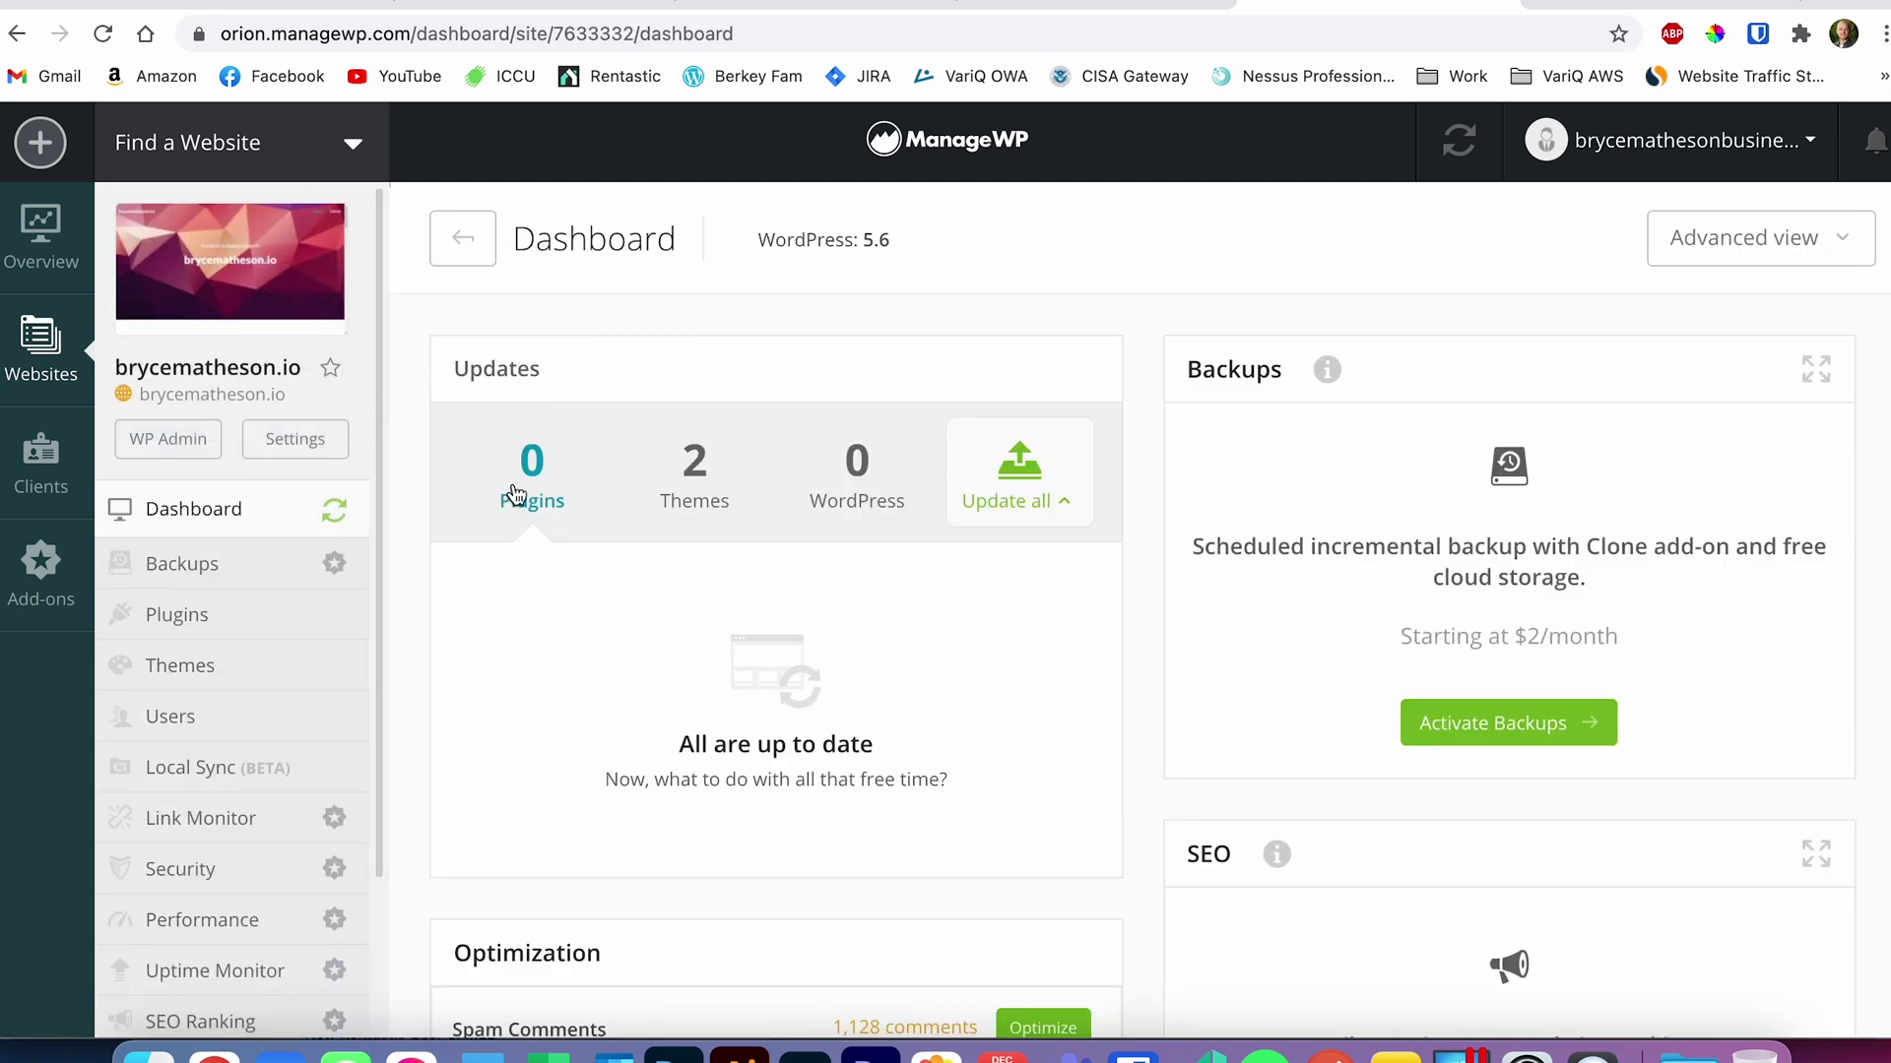
click(697, 505)
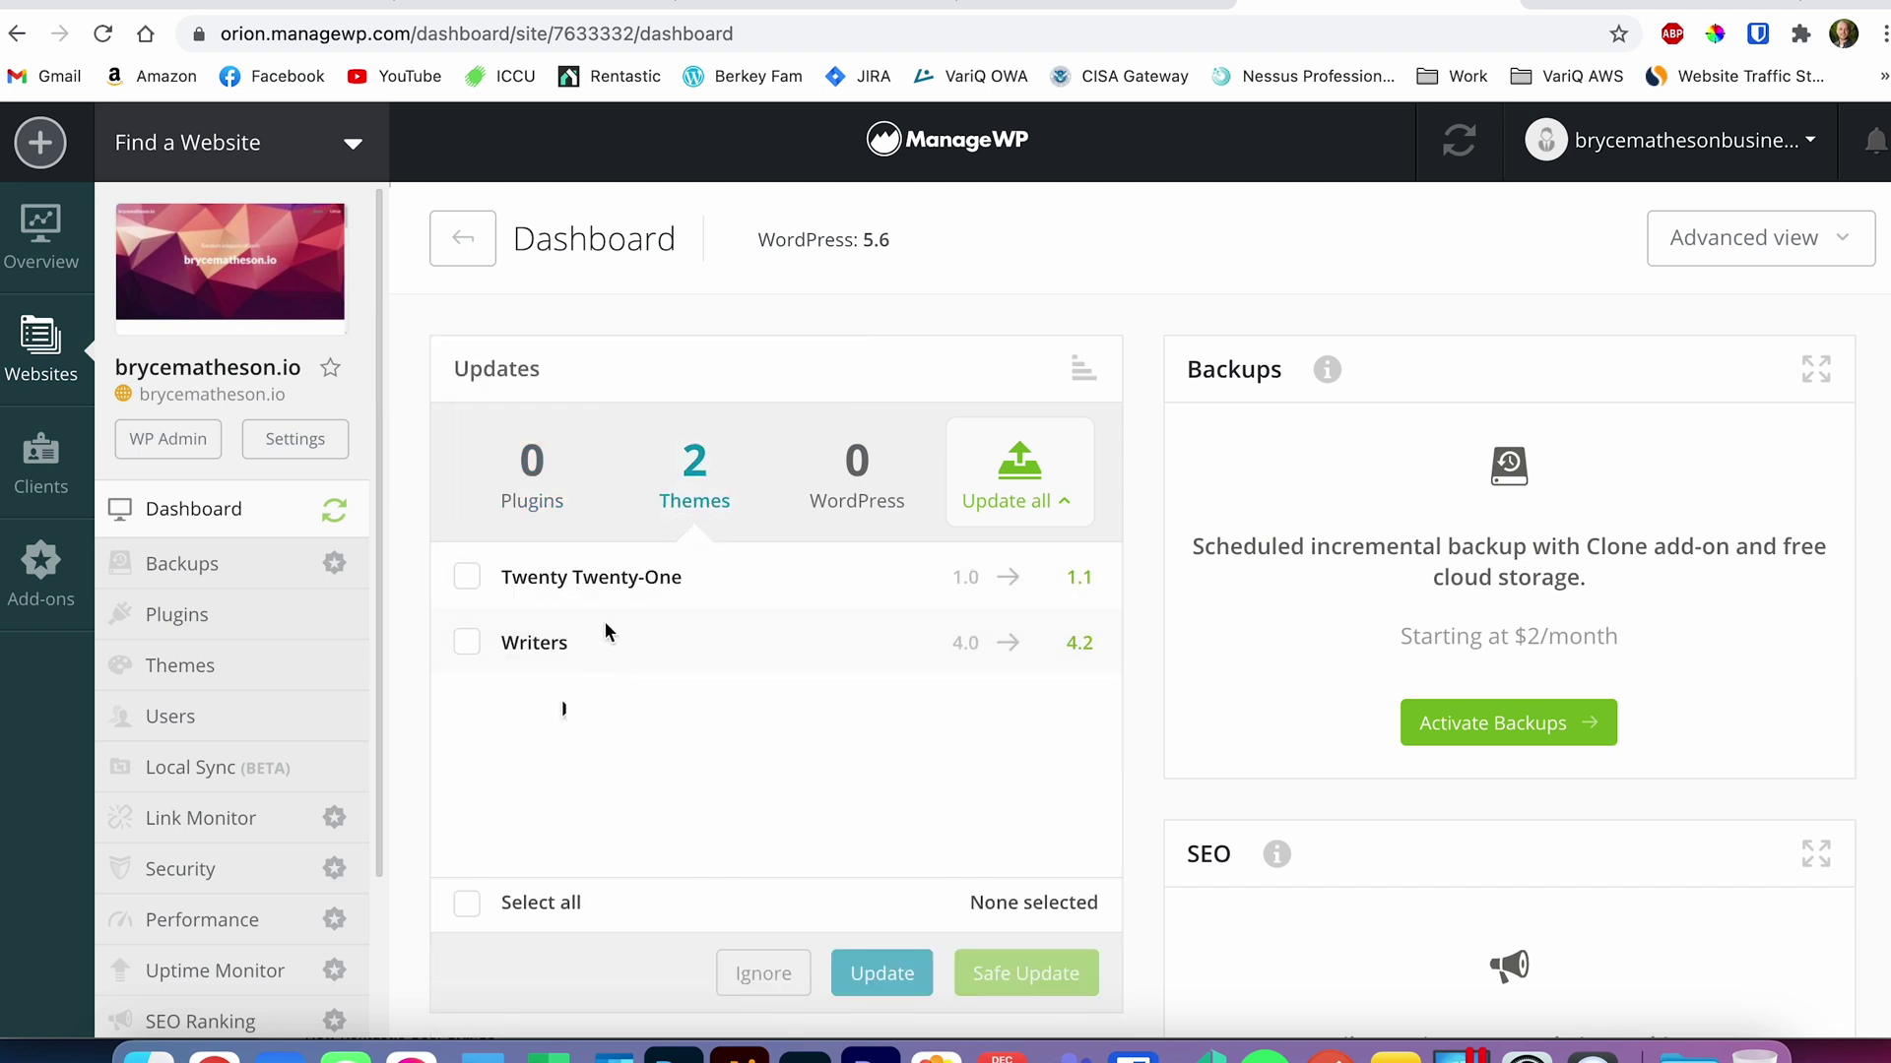
click(856, 464)
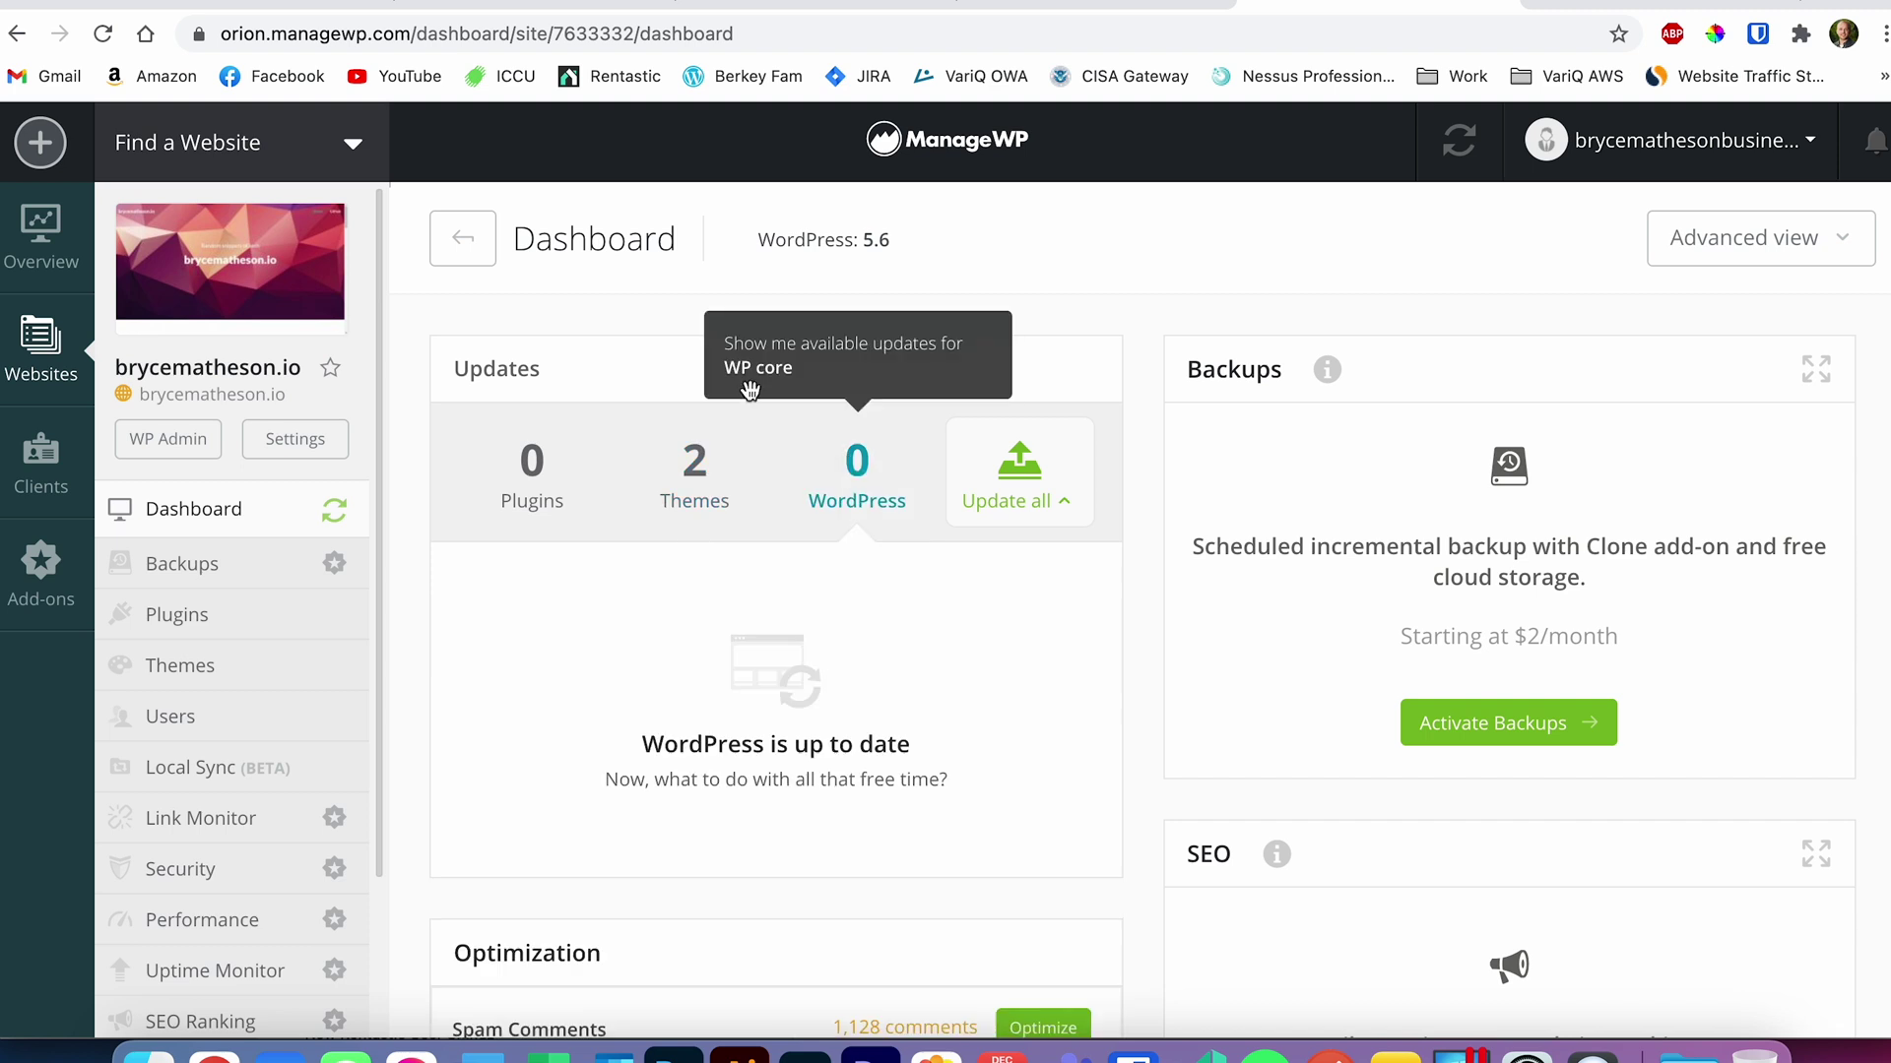
scroll(668, 770, down, 3)
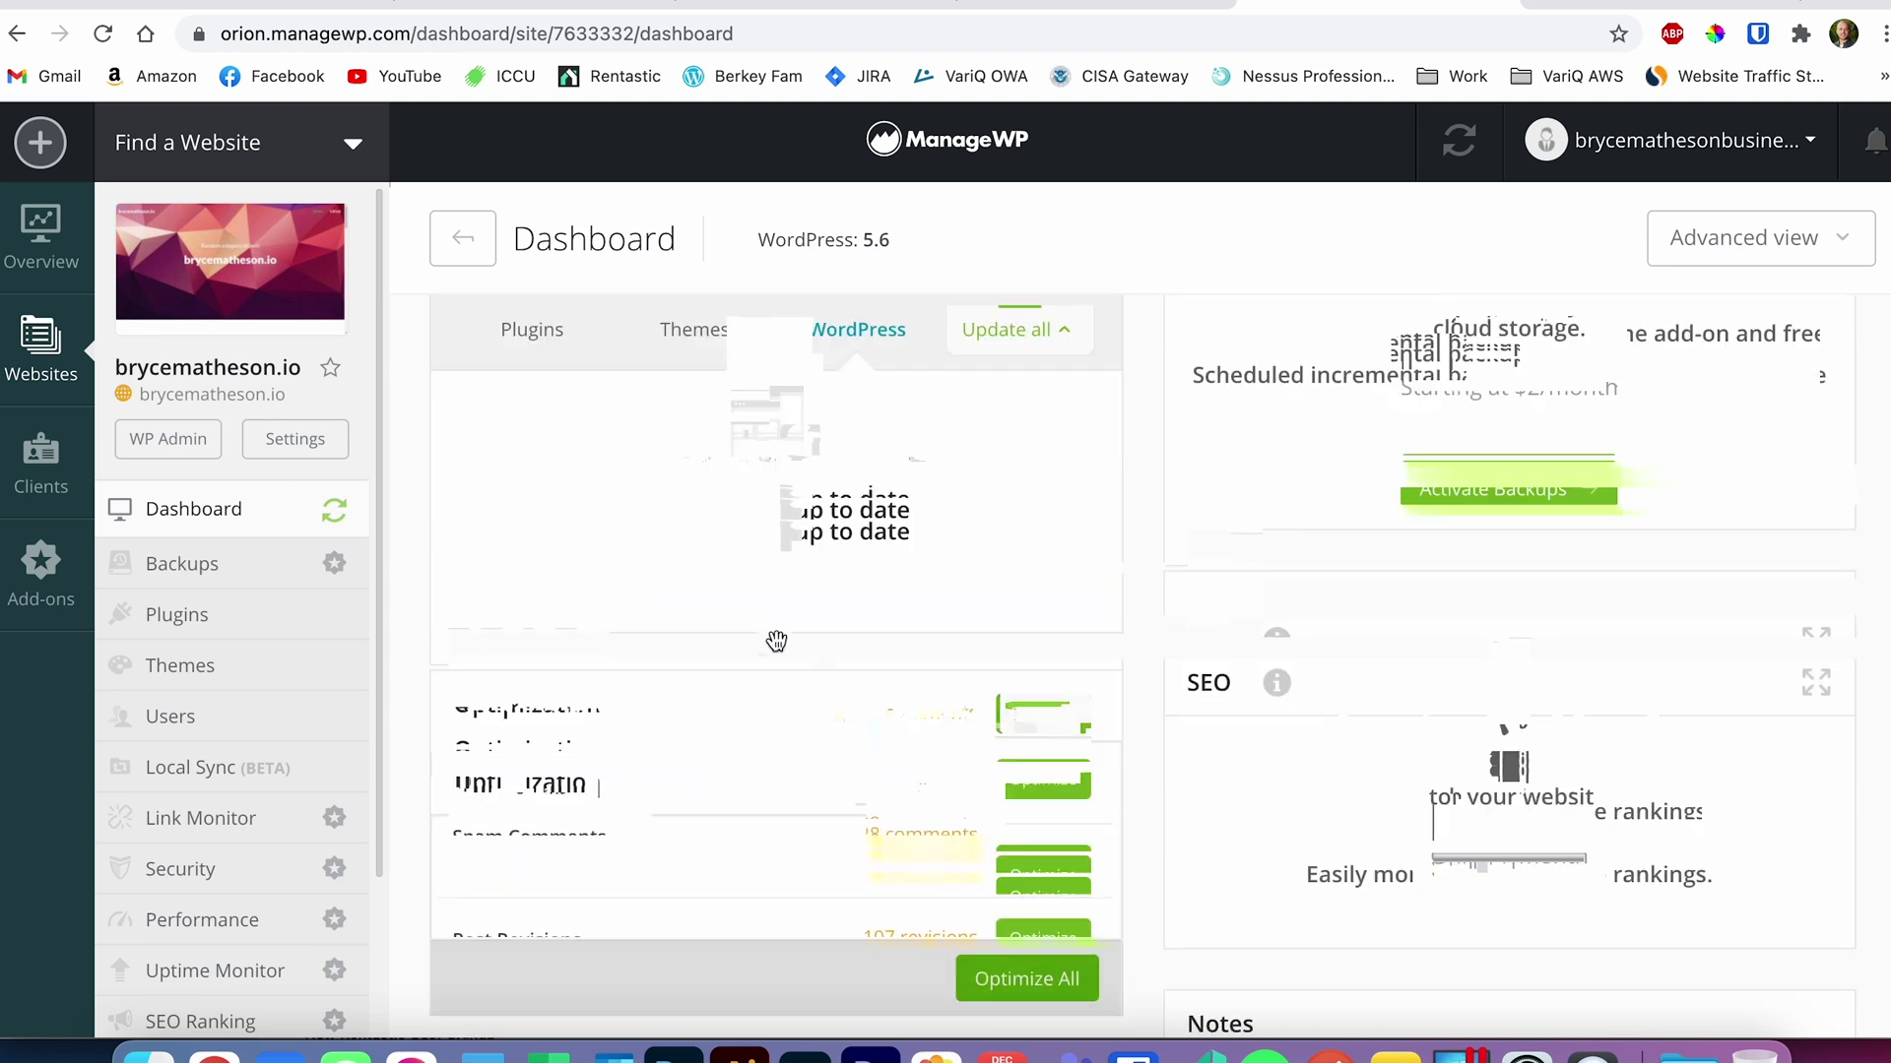
scroll(1182, 836, down, 5)
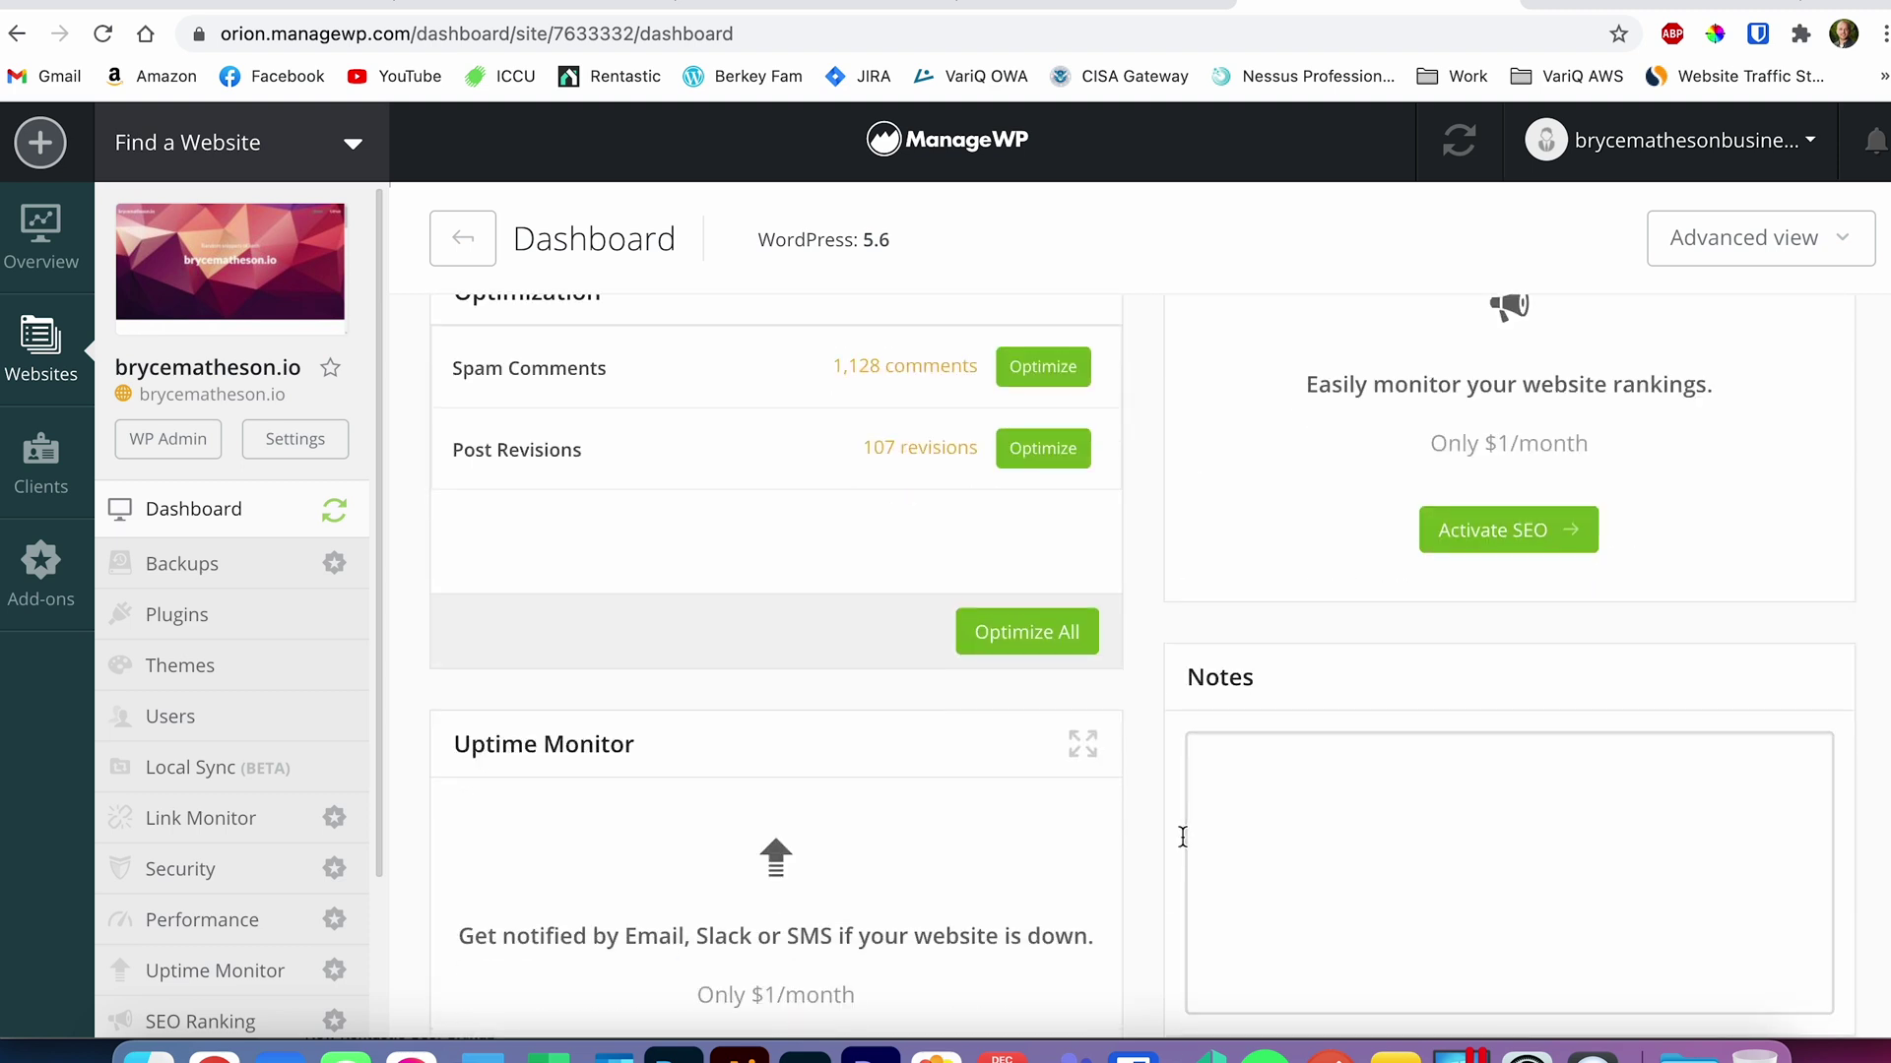
scroll(1182, 836, down, 4)
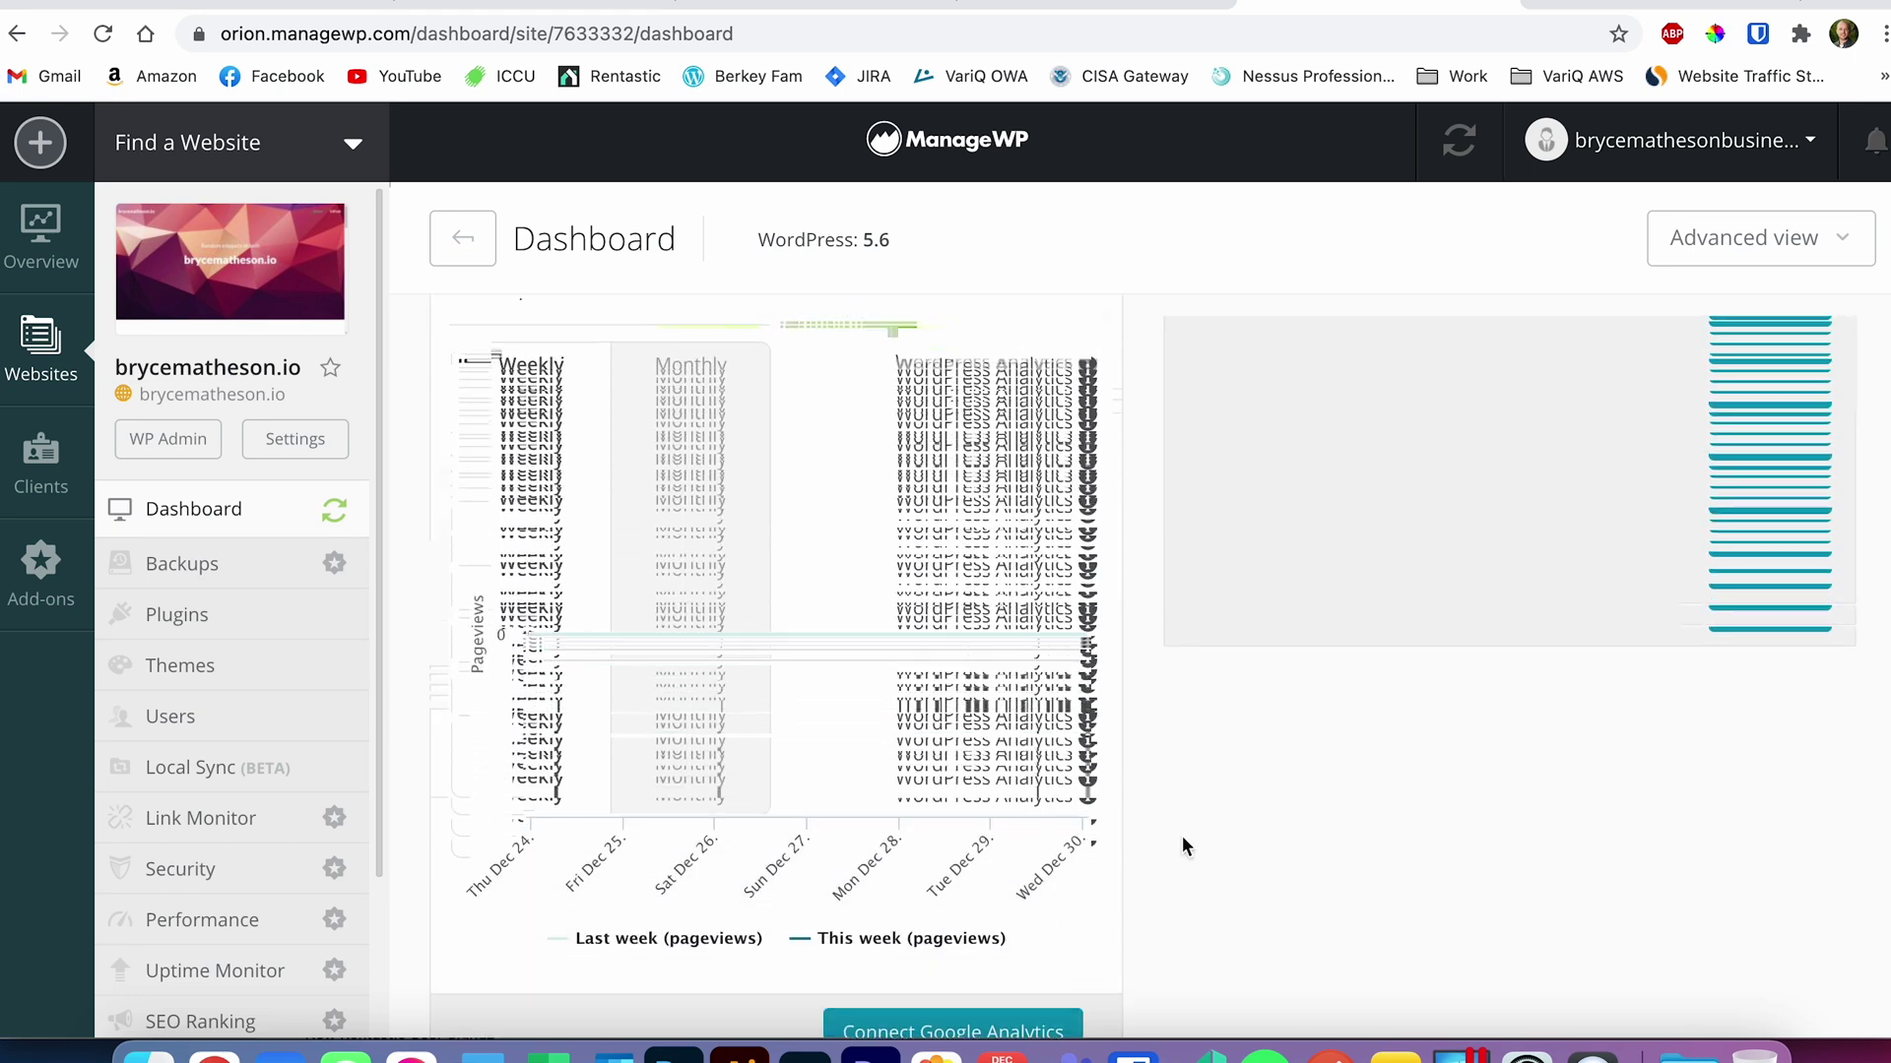
scroll(1182, 835, up, 15)
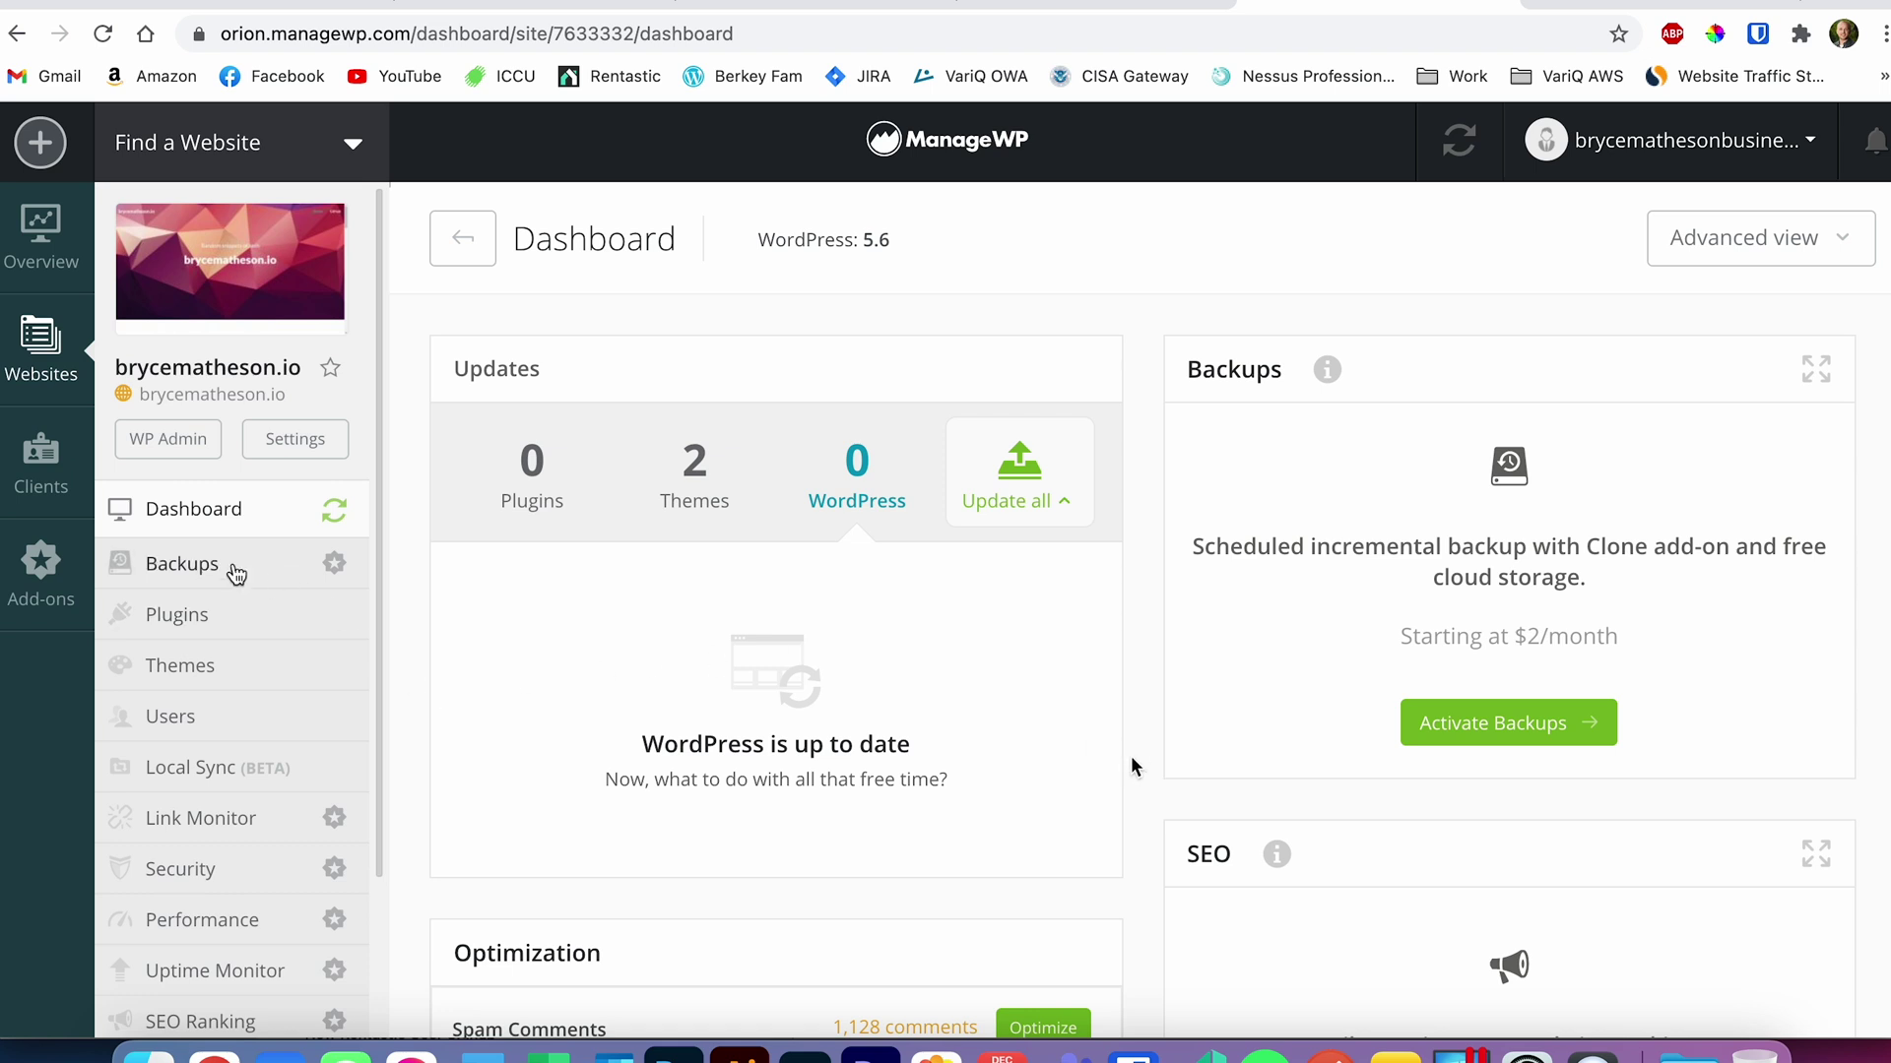
Step: Browse the site's Backups, Plugins and Themes pages, reviewing the installed plugin list
click(235, 569)
click(238, 630)
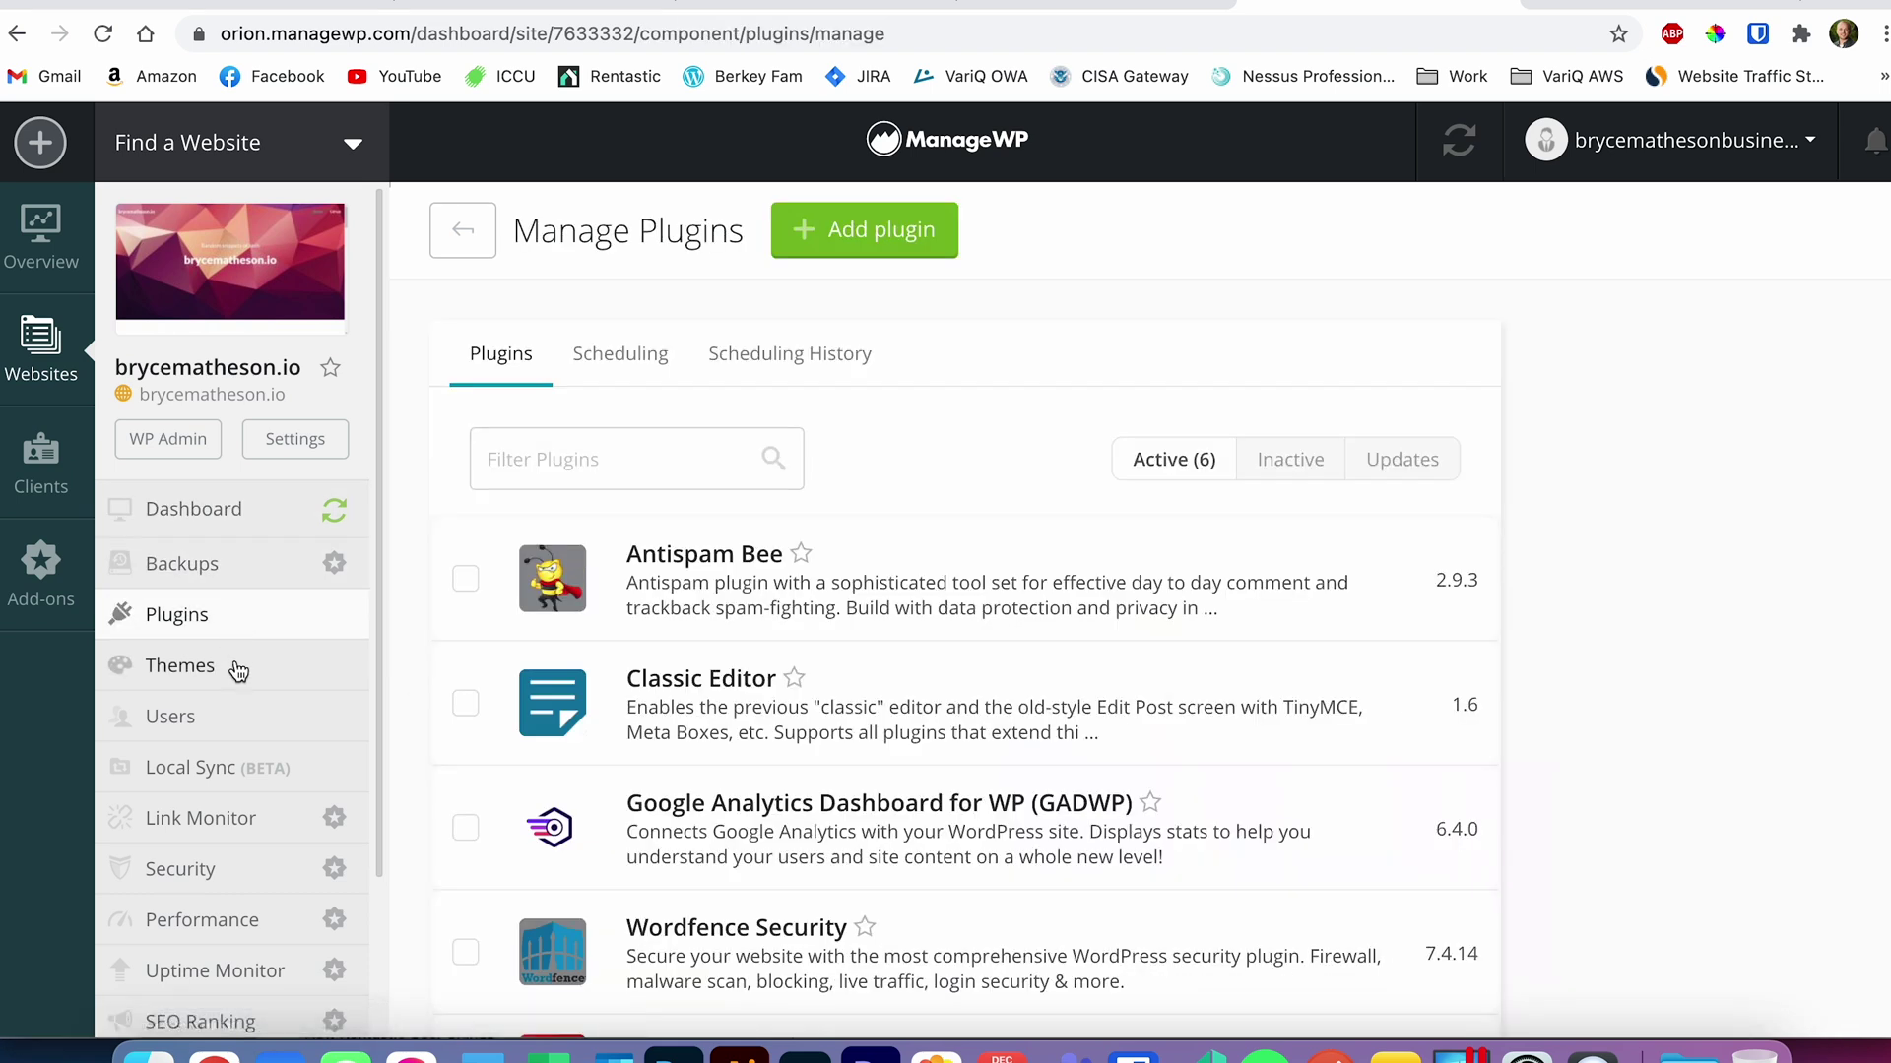
click(221, 663)
click(174, 616)
scroll(865, 624, down, 3)
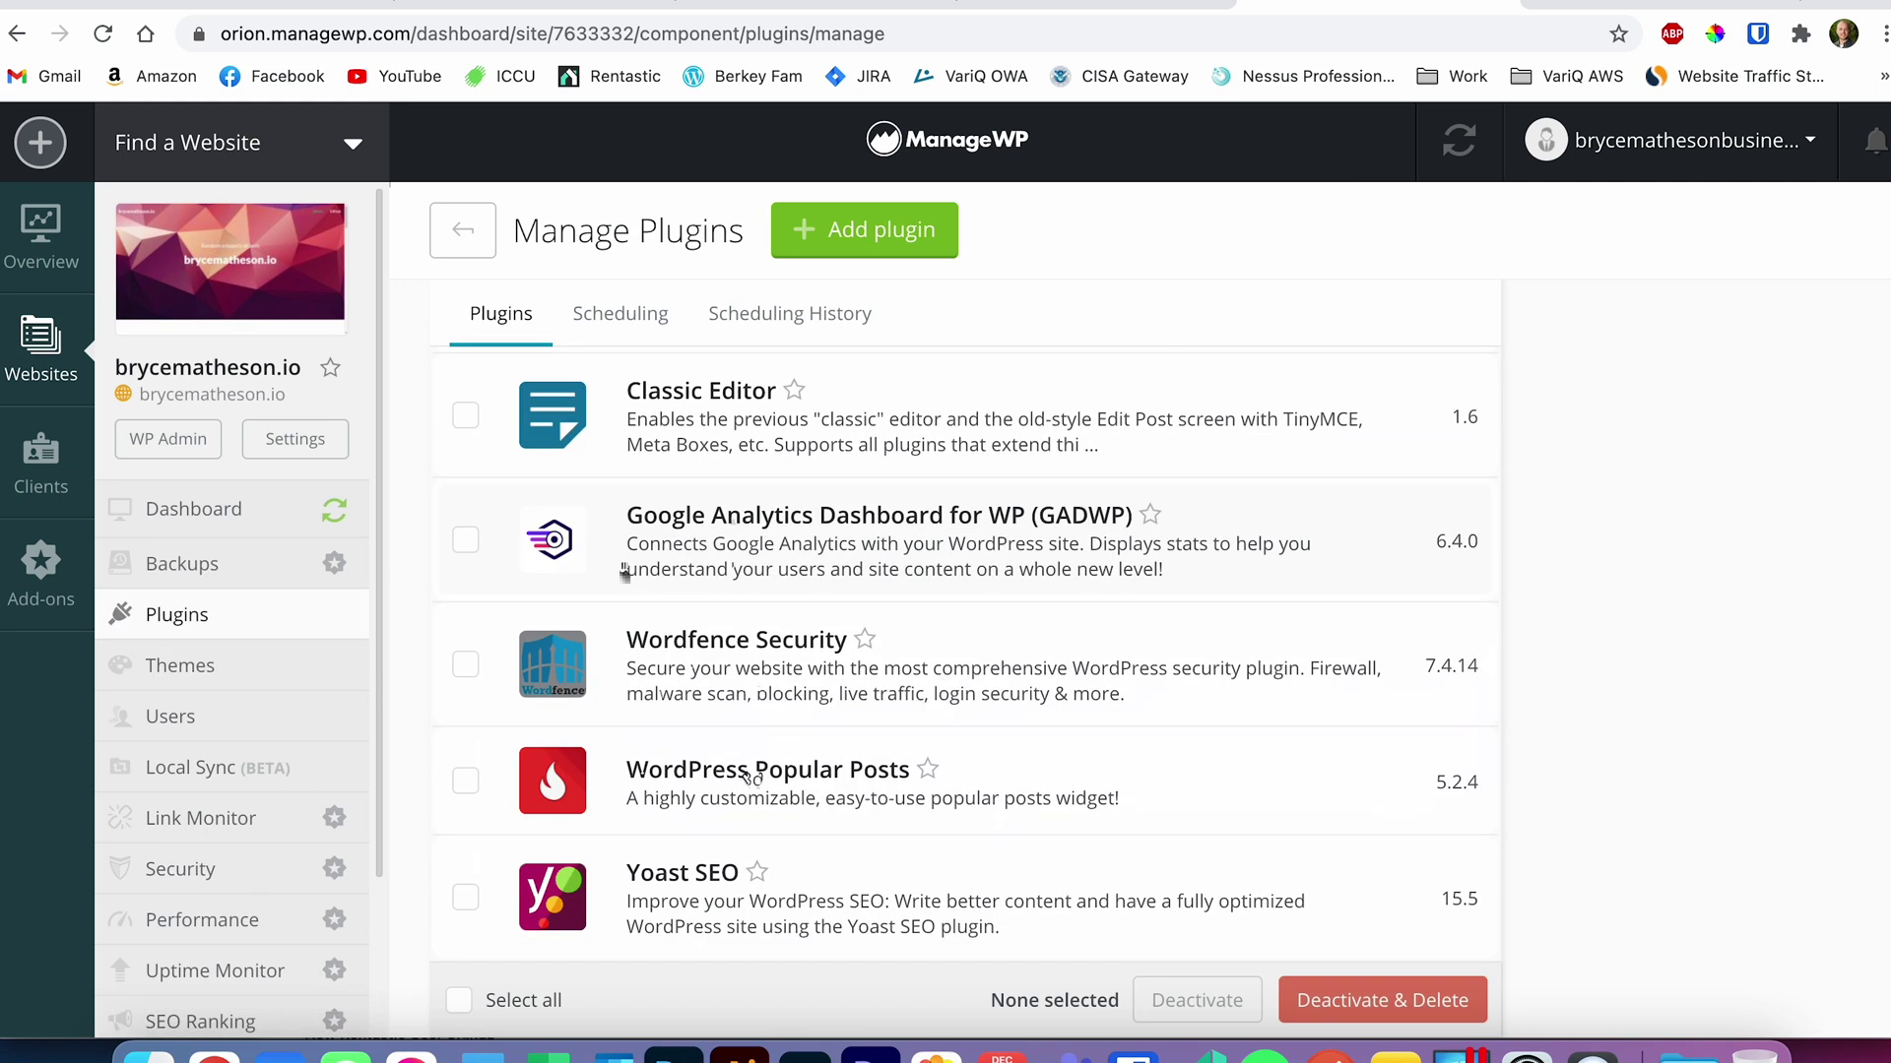
scroll(743, 781, up, 3)
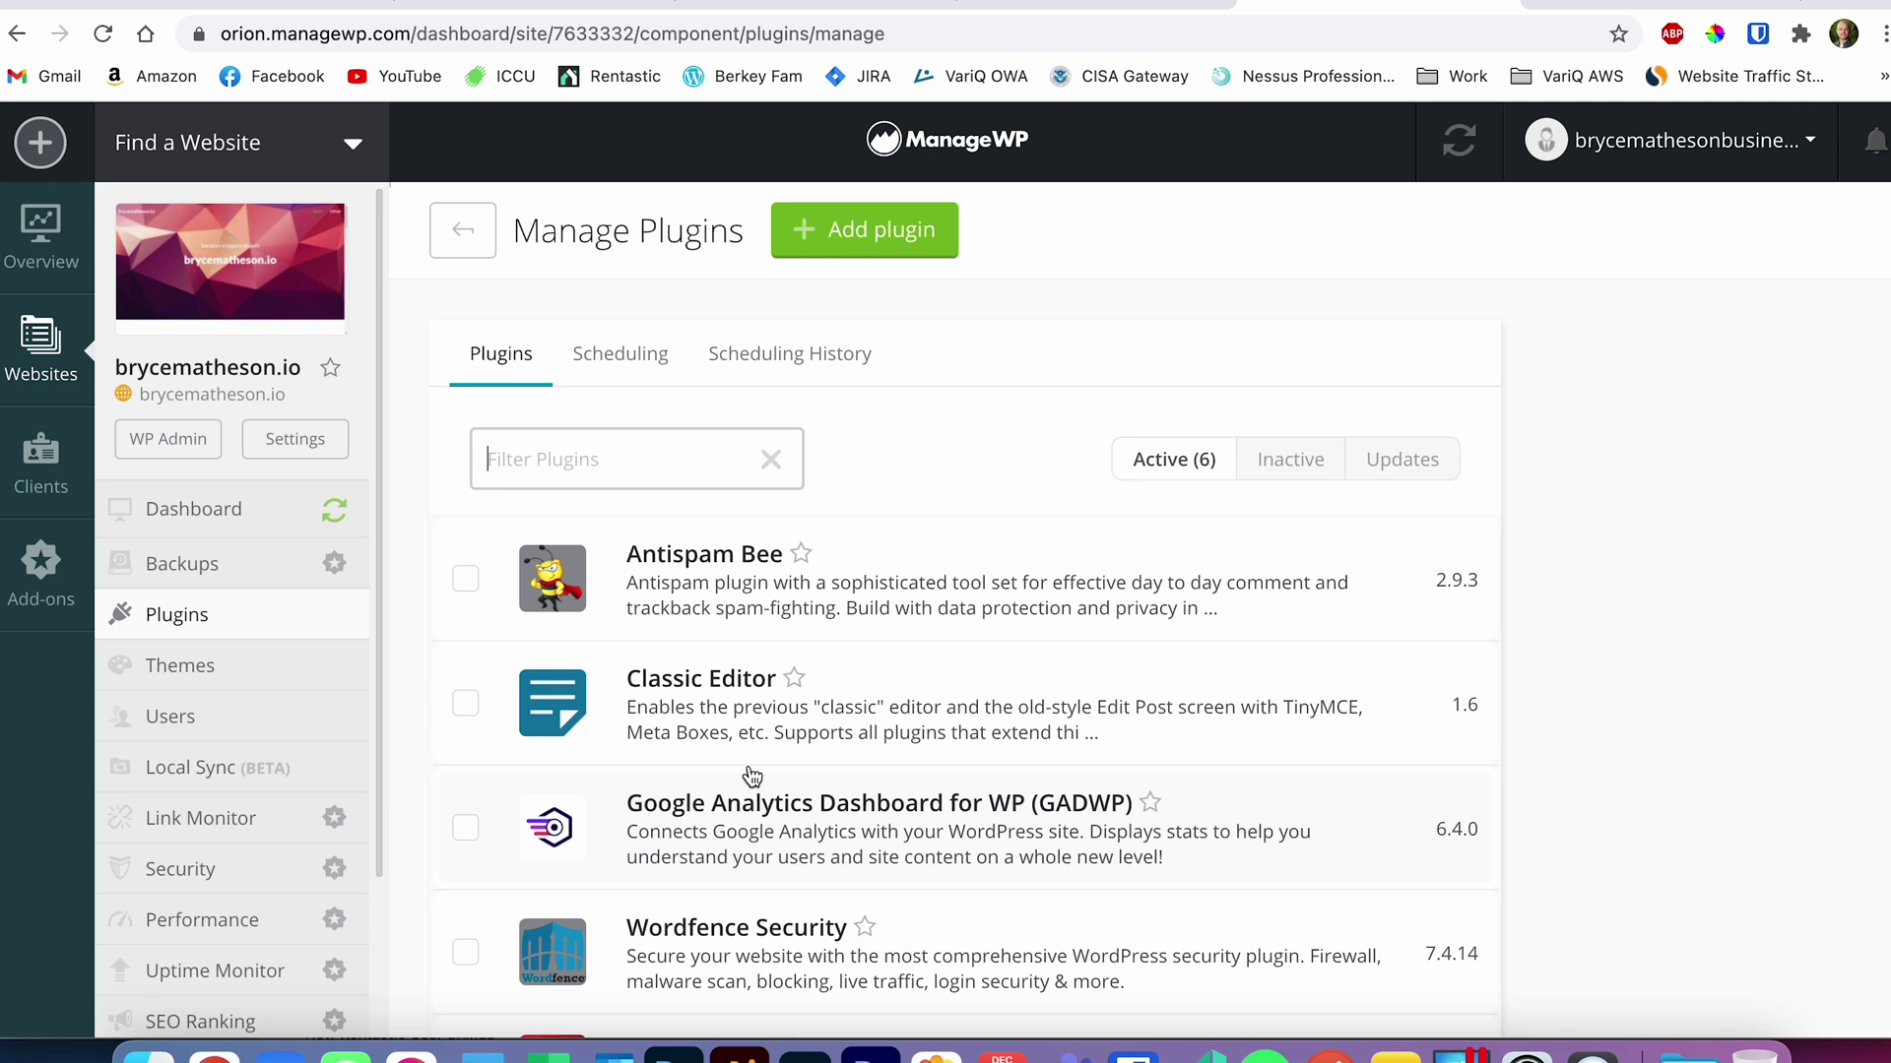
Step: Return to the site dashboard and then to the all-websites overview
click(201, 518)
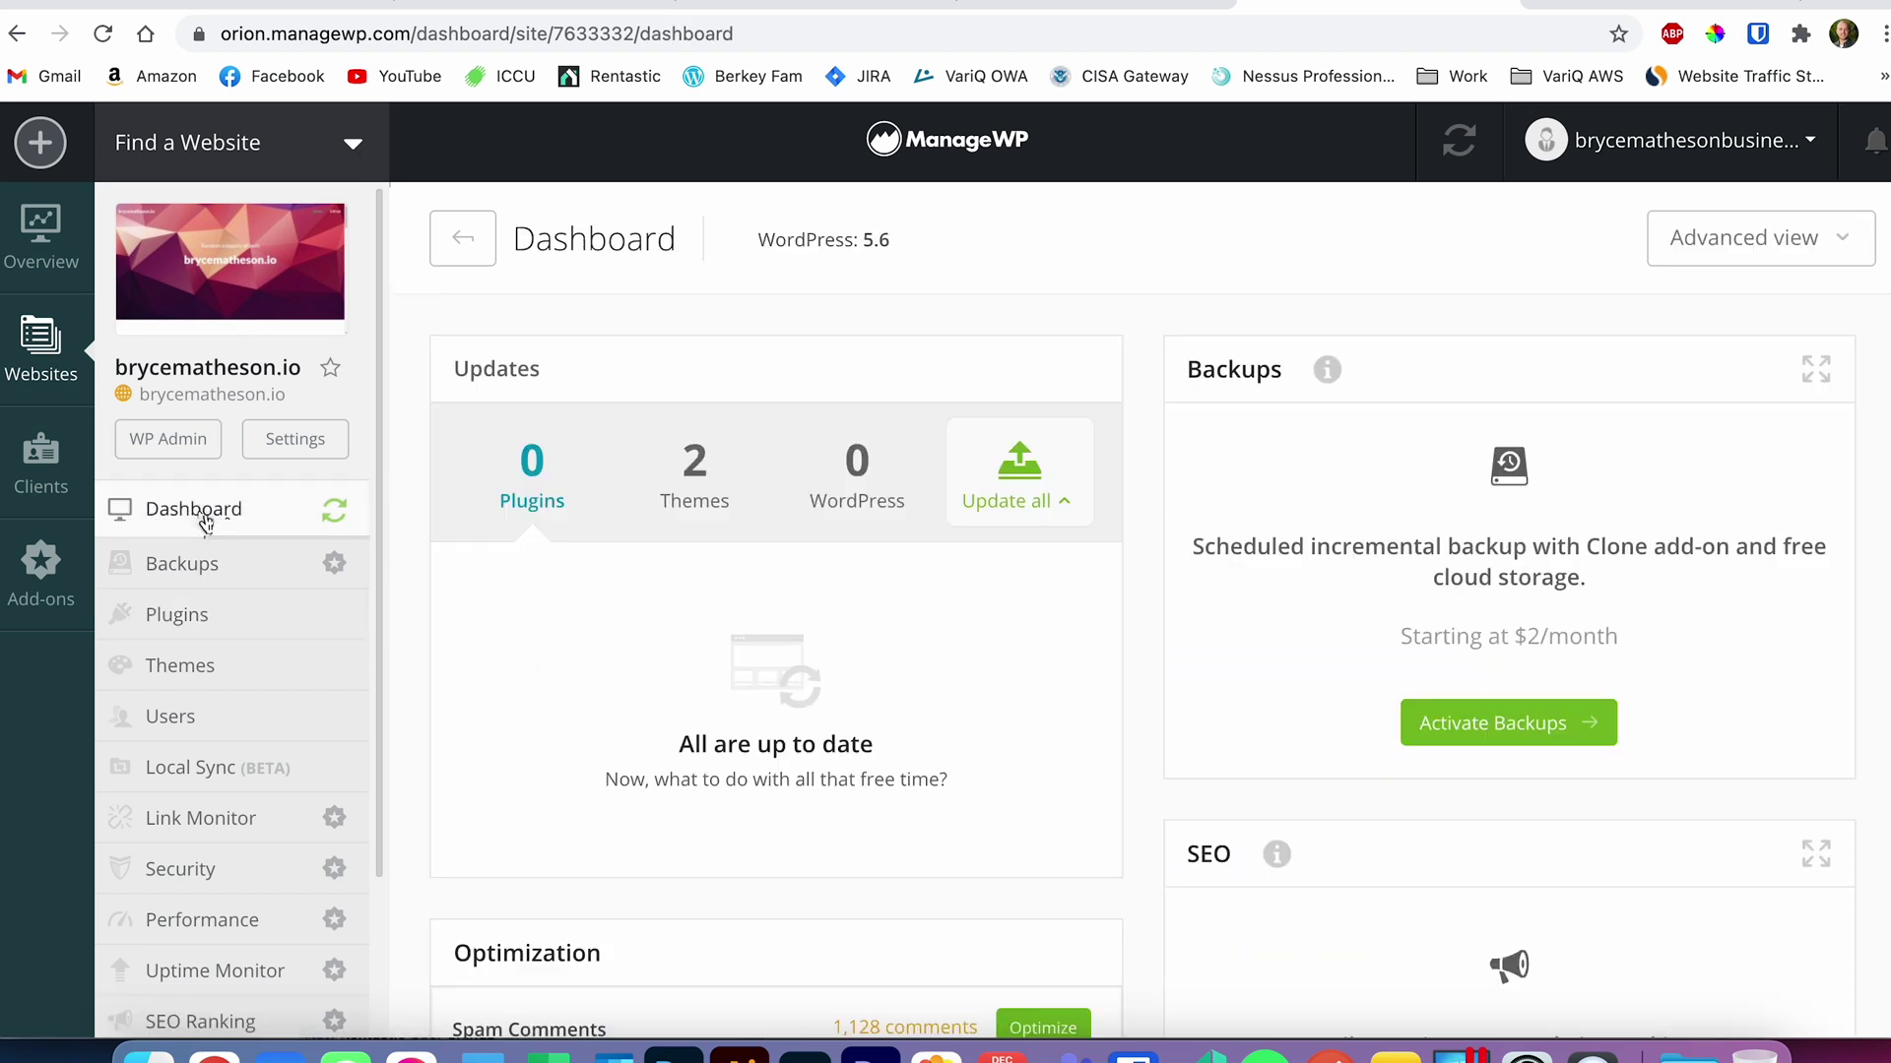
click(463, 238)
mouse_move(569, 483)
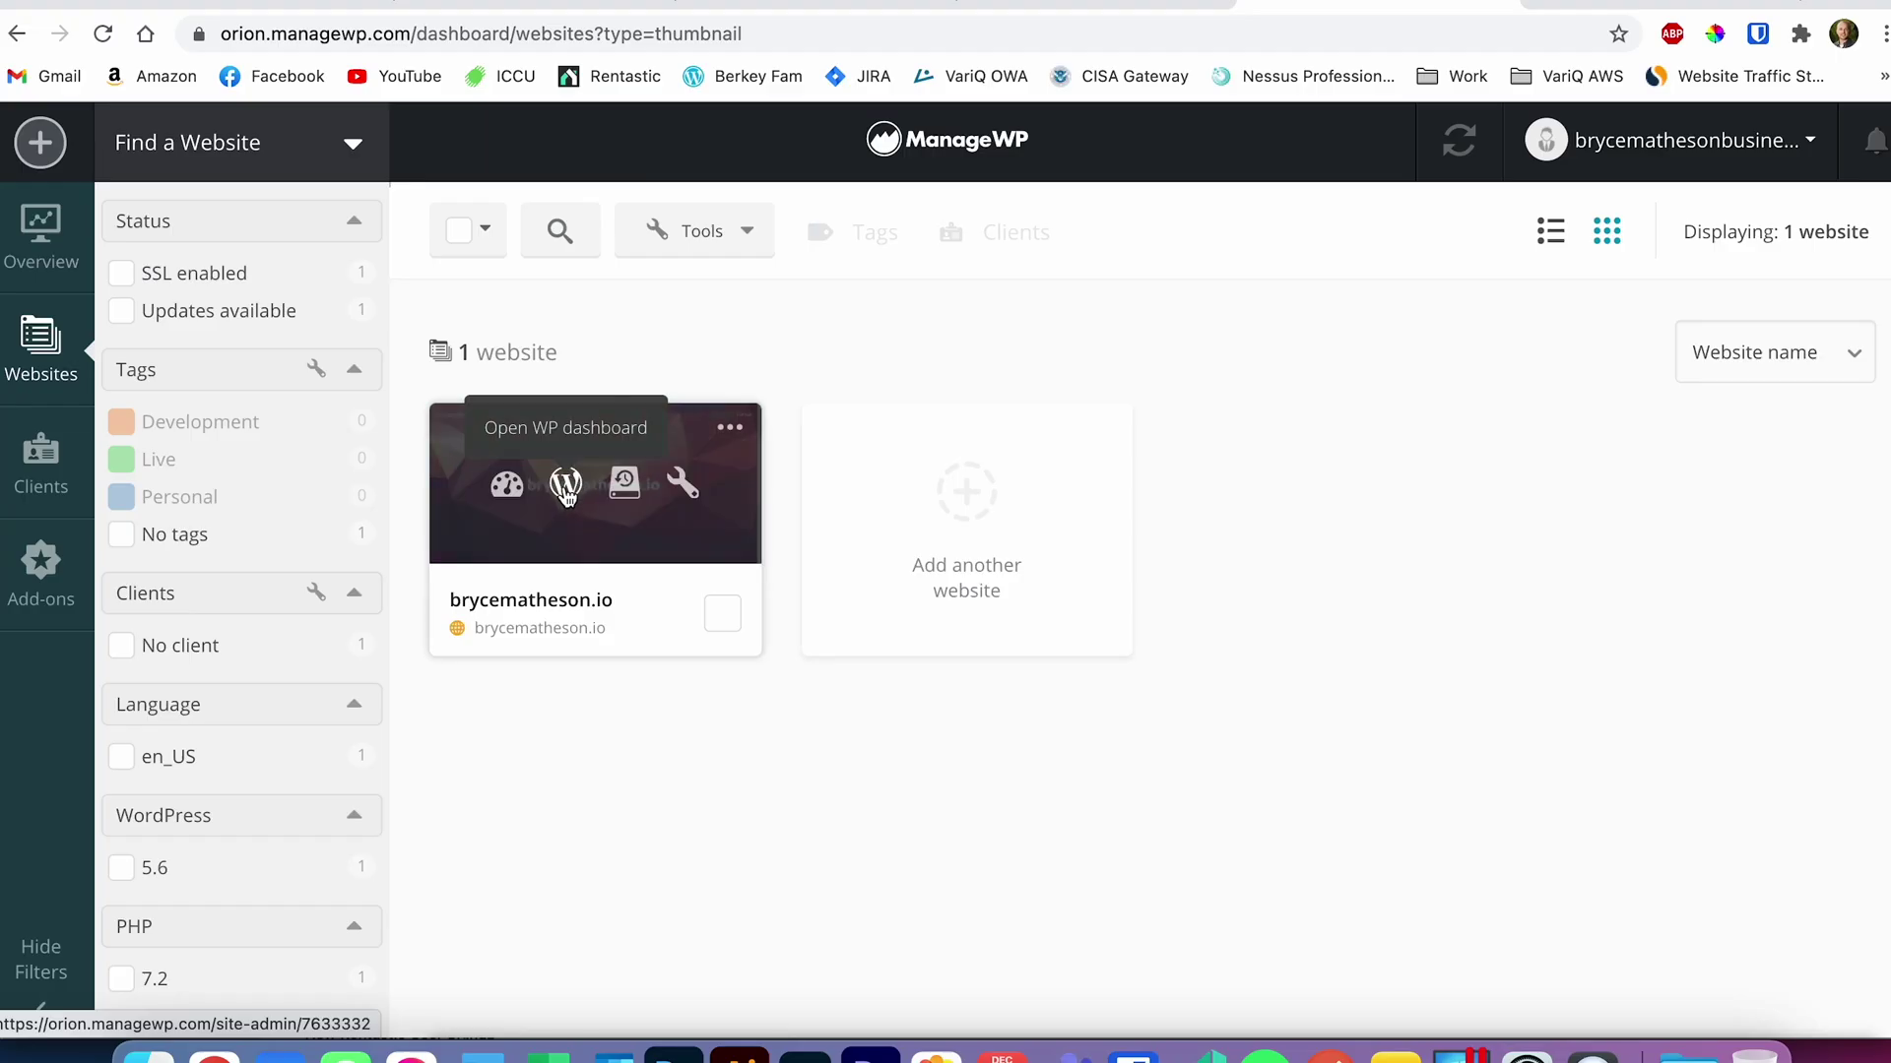
Step: Open brycematheson.io's wp-admin from its ManageWP card, then return to the ManageWP Websites tab
click(565, 486)
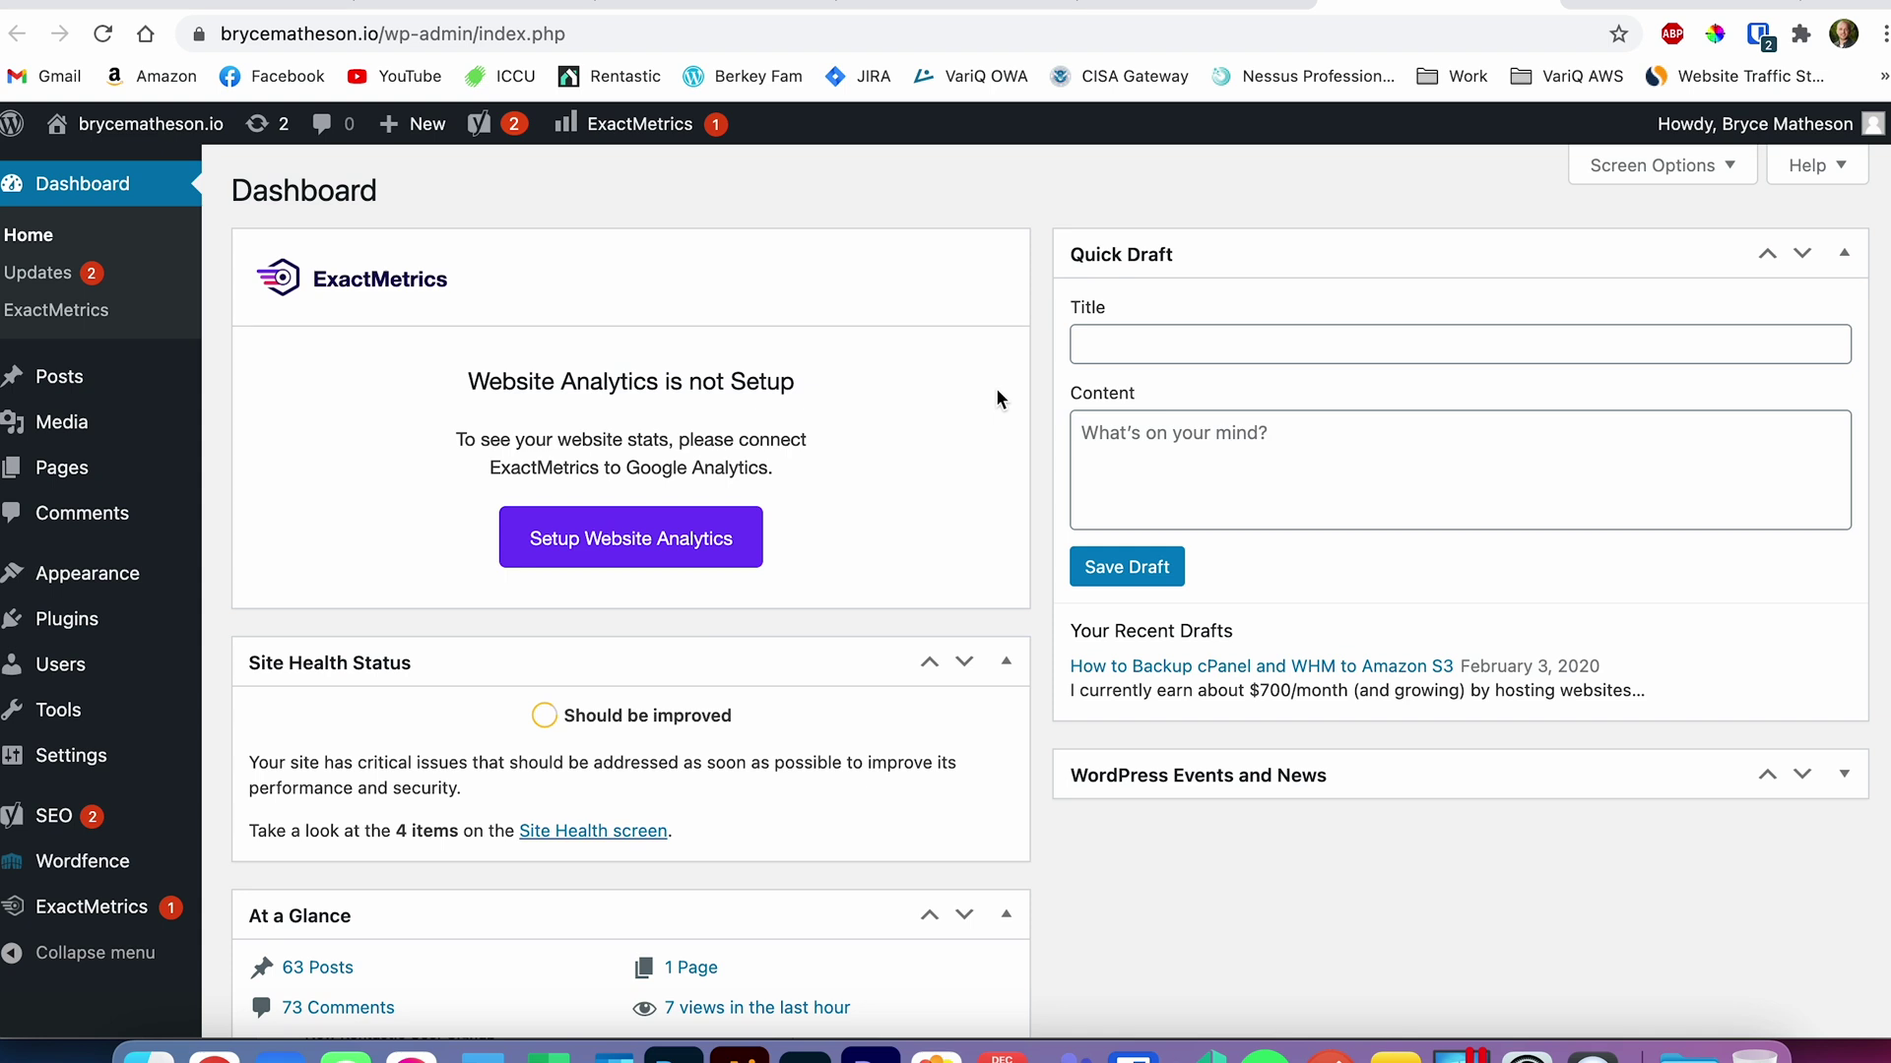
key(ctrl+Tab)
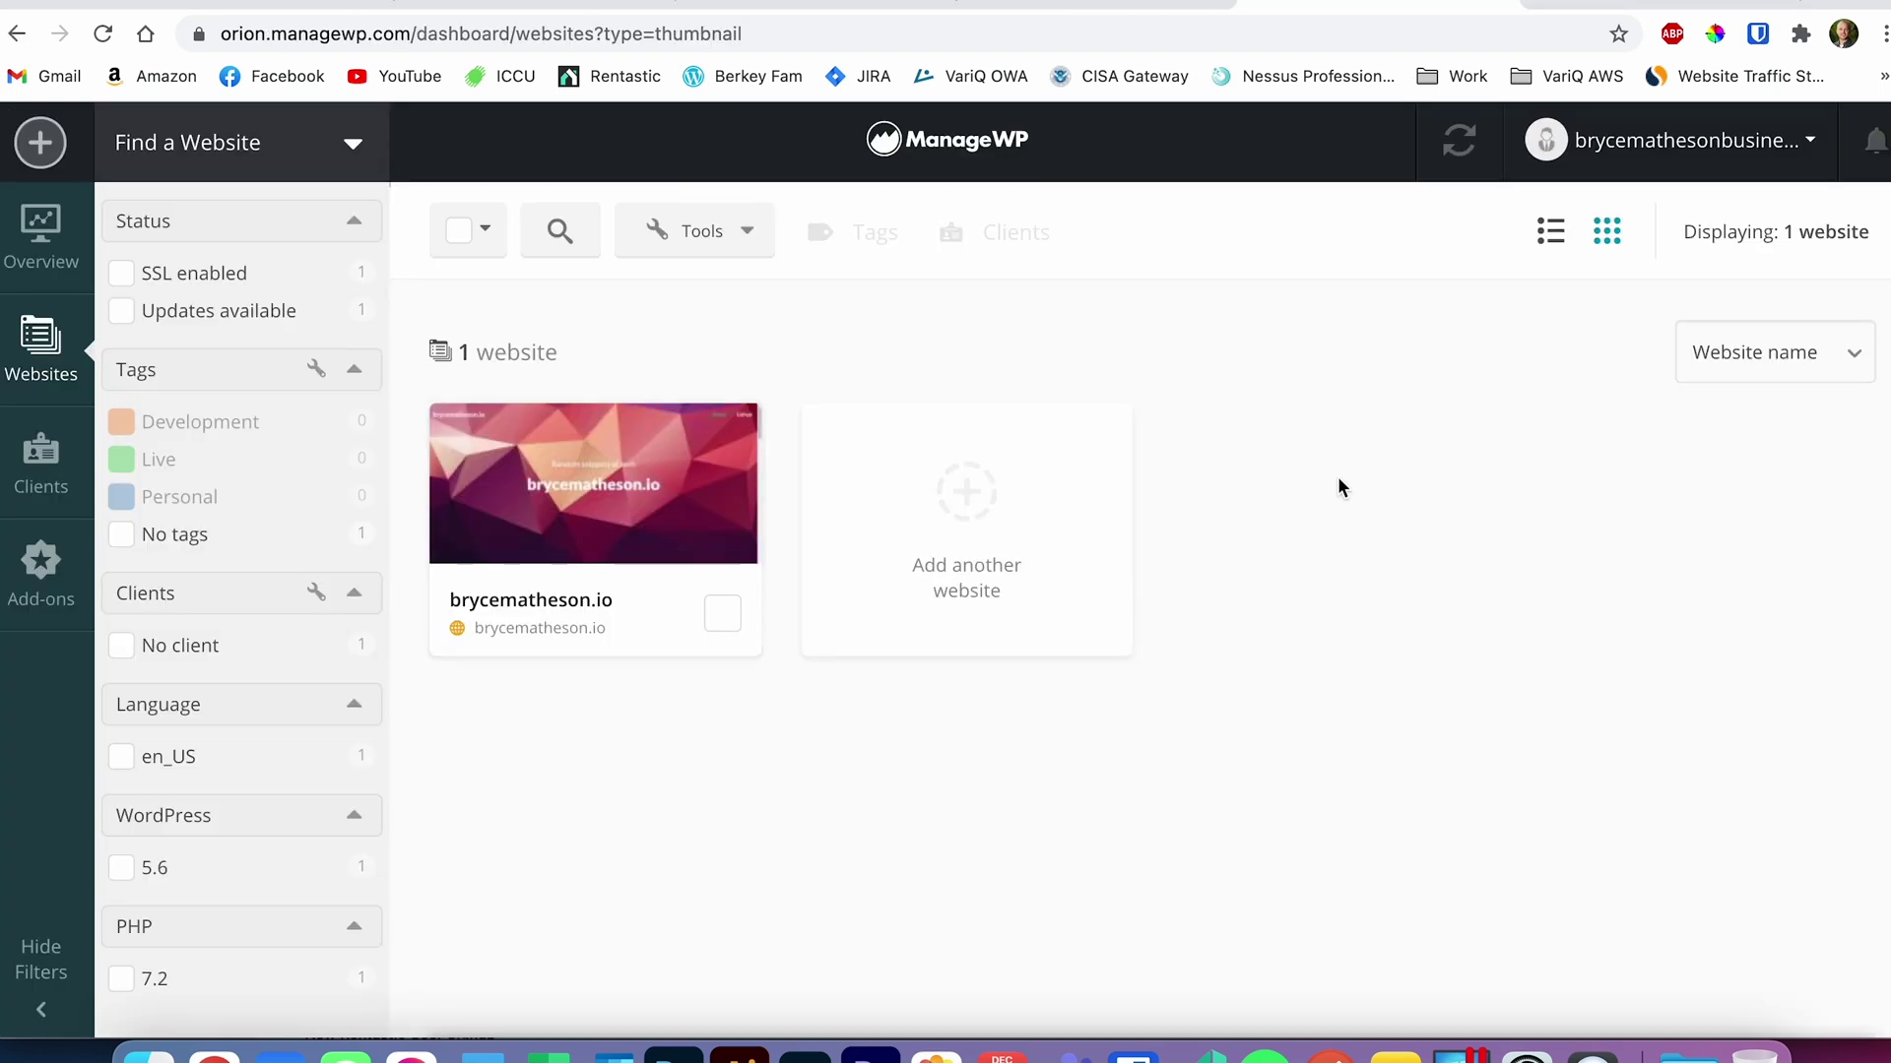
Step: Submit brycejmatheson.com as a new website to add in ManageWP
click(947, 506)
text(brycejmatheson.com)
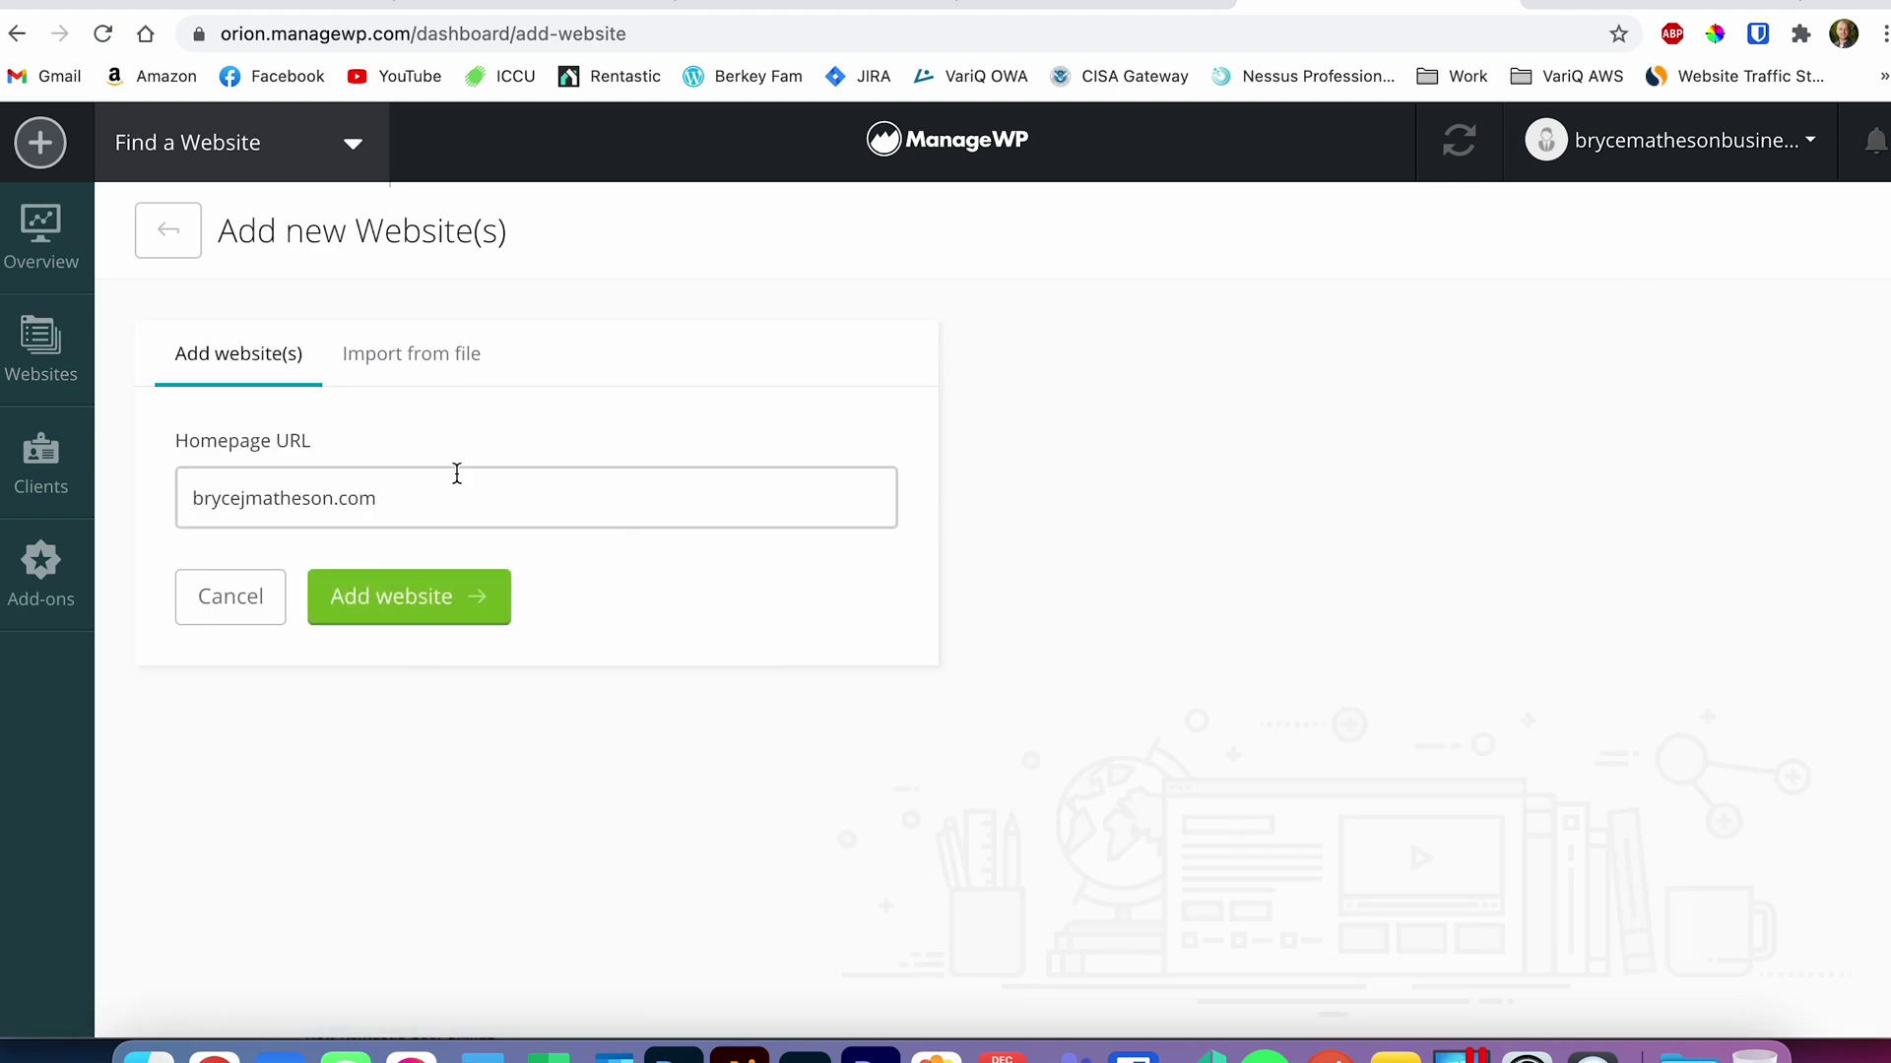
click(378, 611)
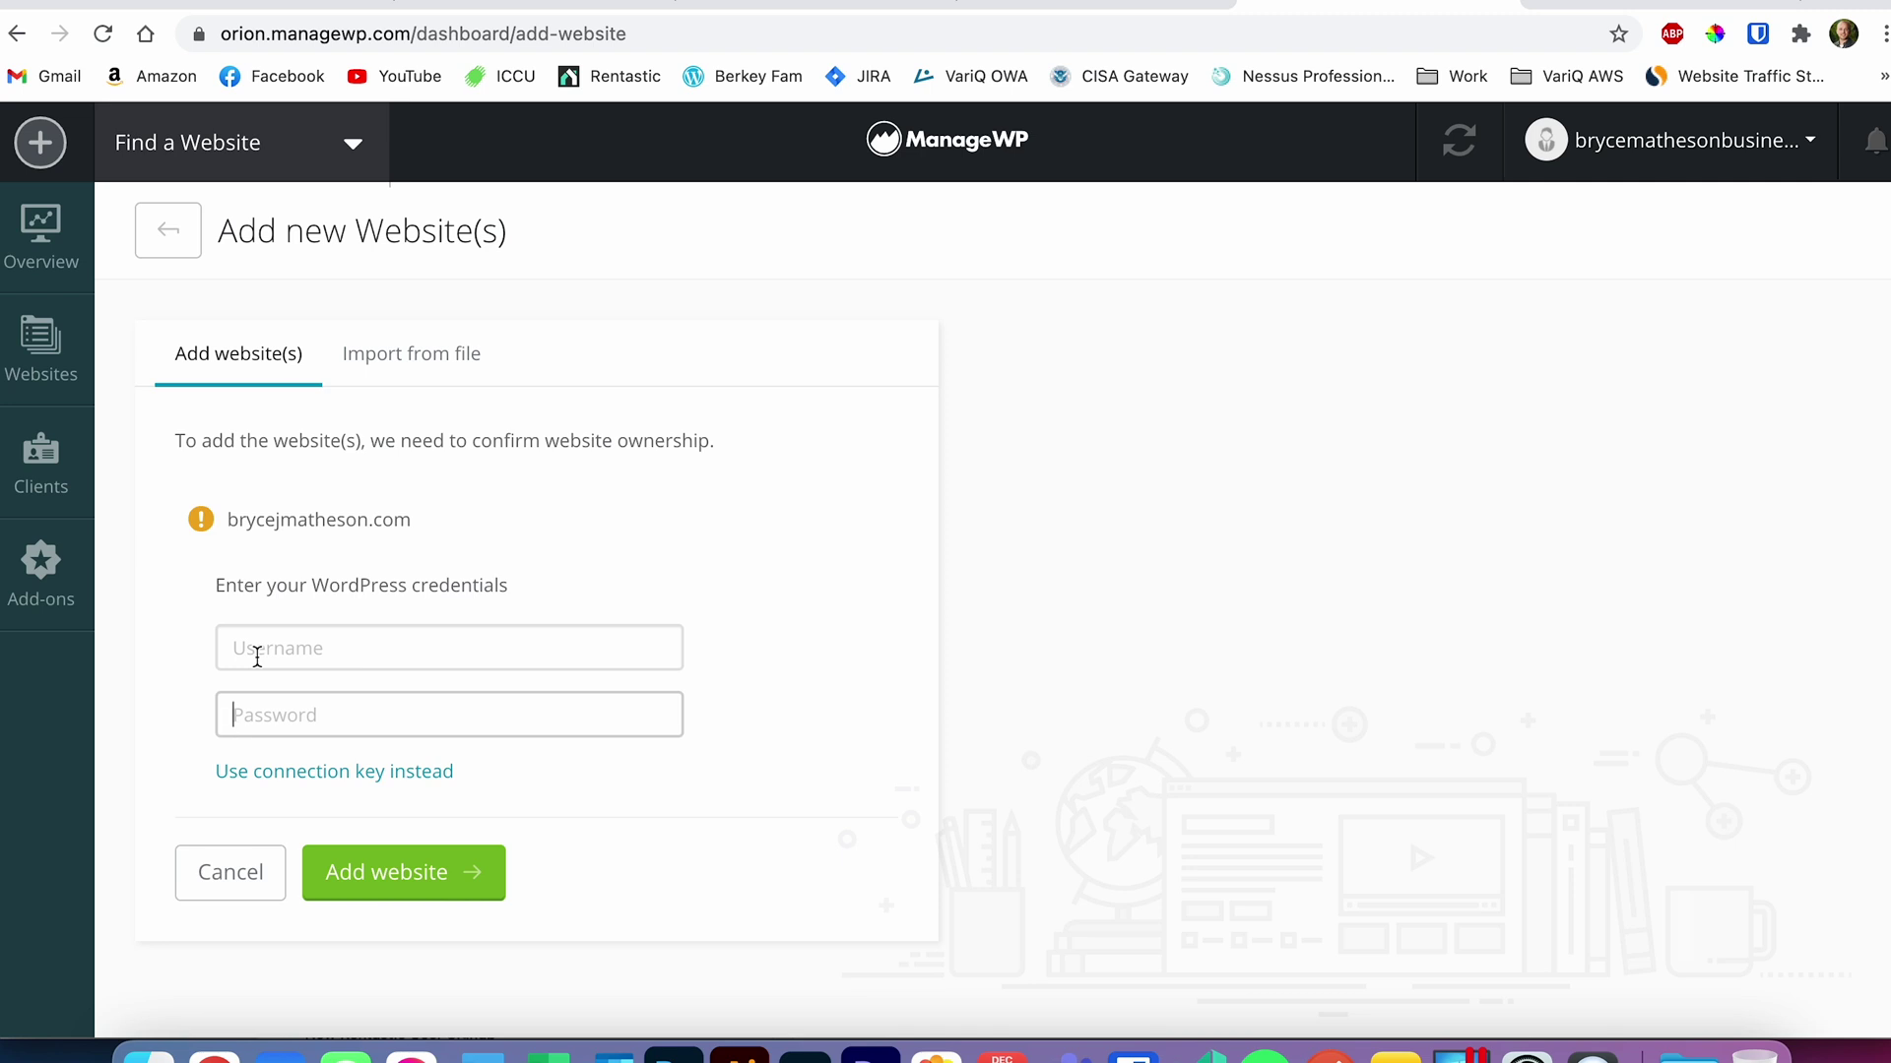
Step: Switch ownership verification to a connection key, then go to the site's WordPress admin tab
key(Tab)
drag(203, 772, 485, 781)
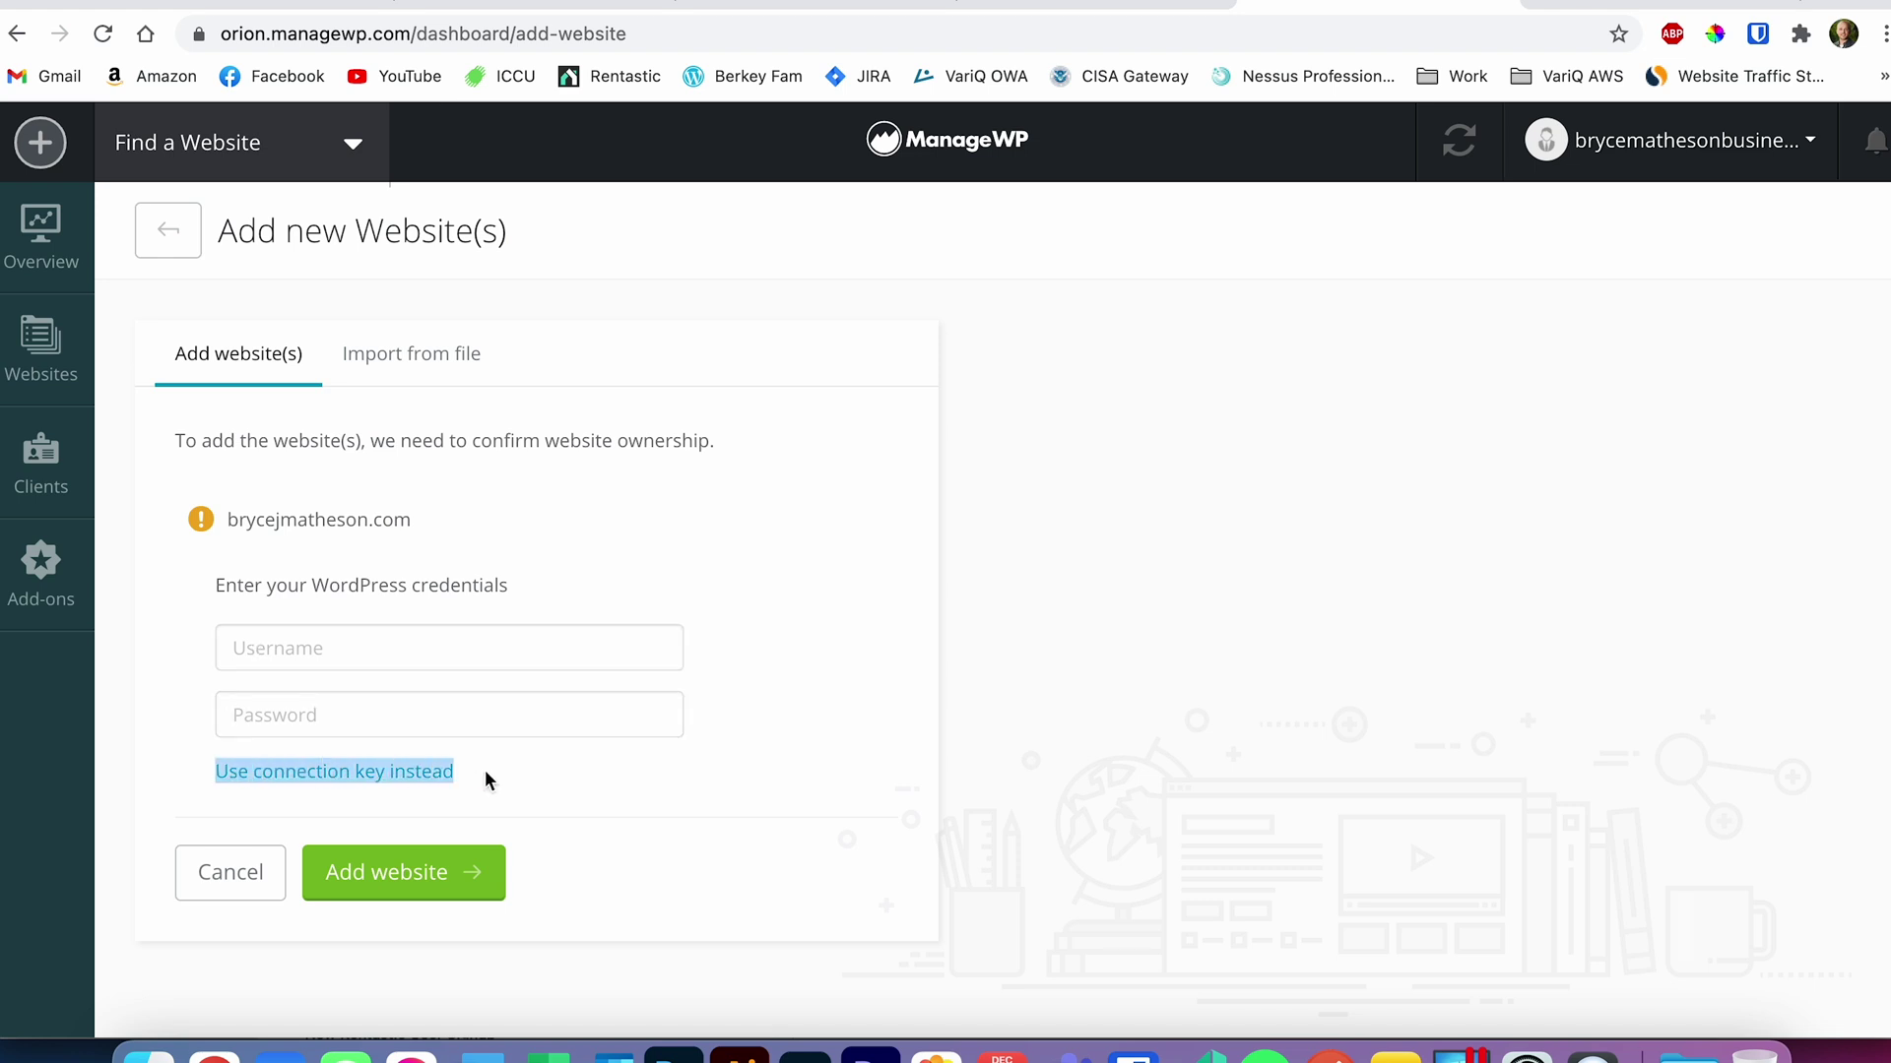
click(376, 776)
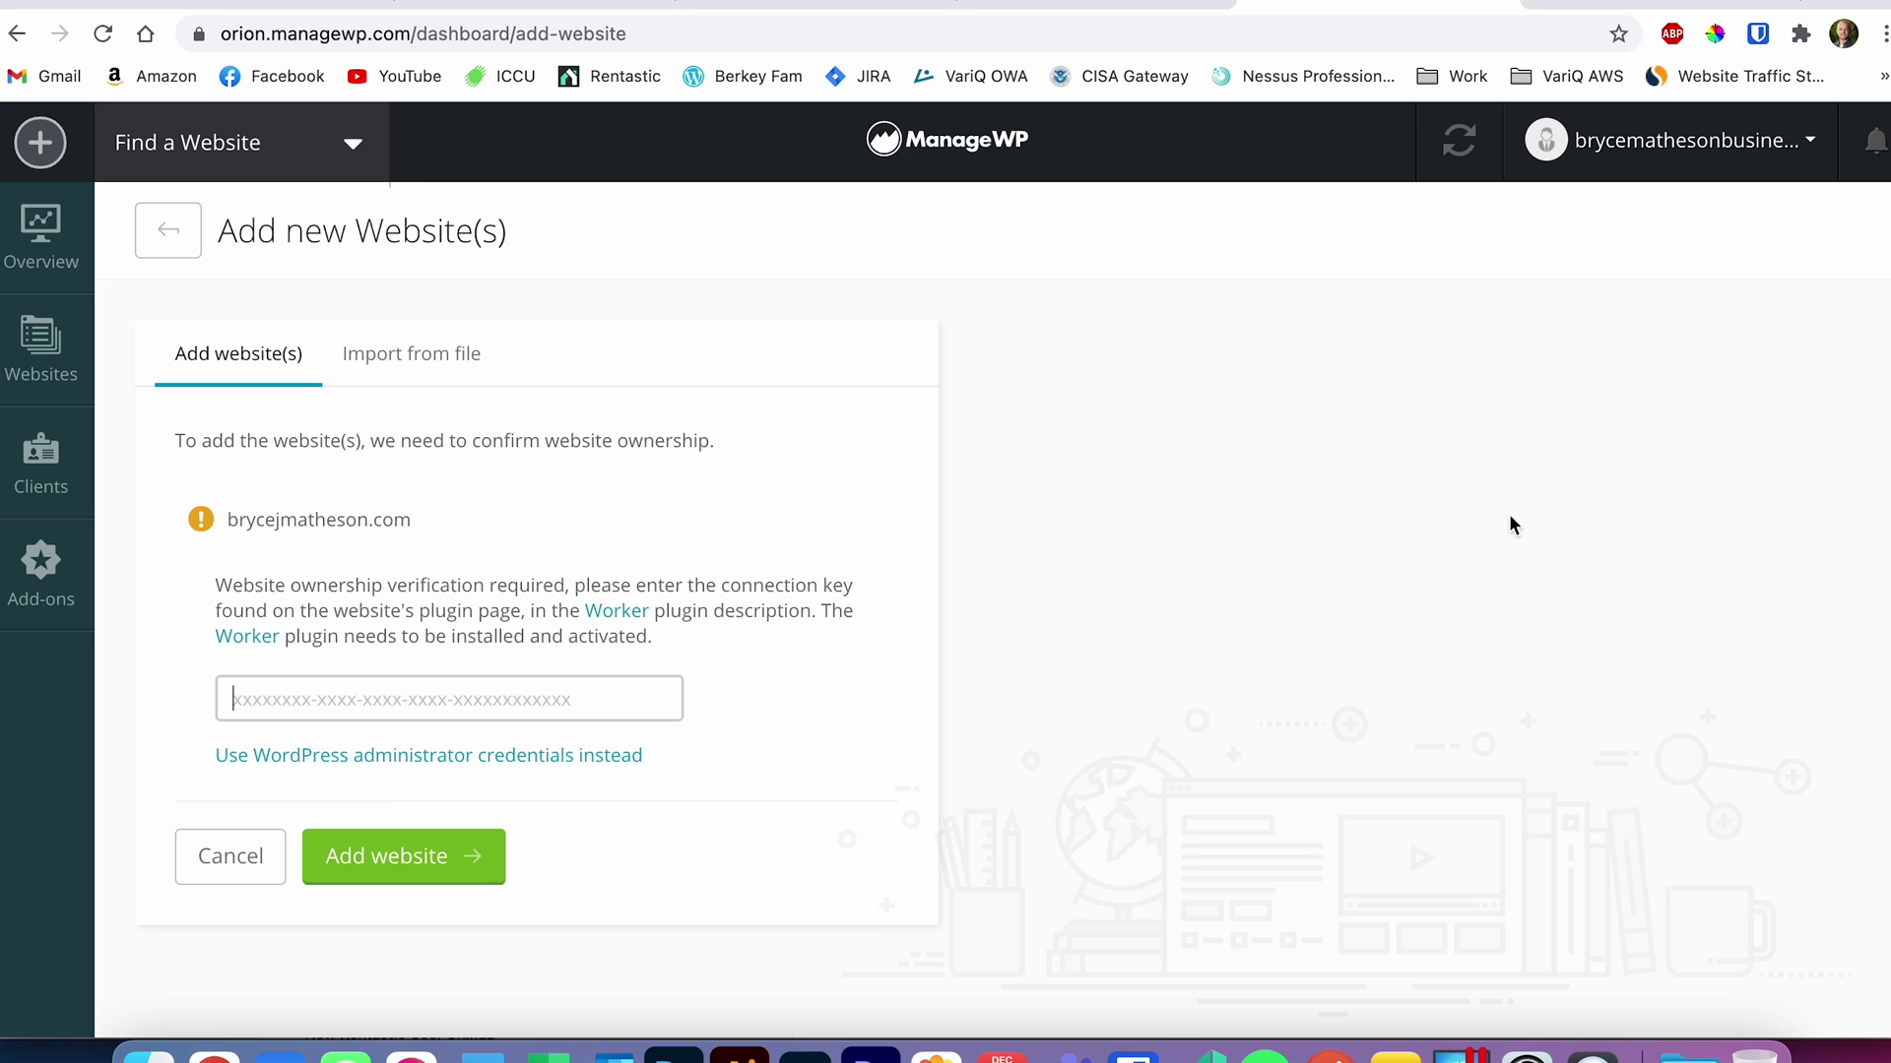
click(1682, 5)
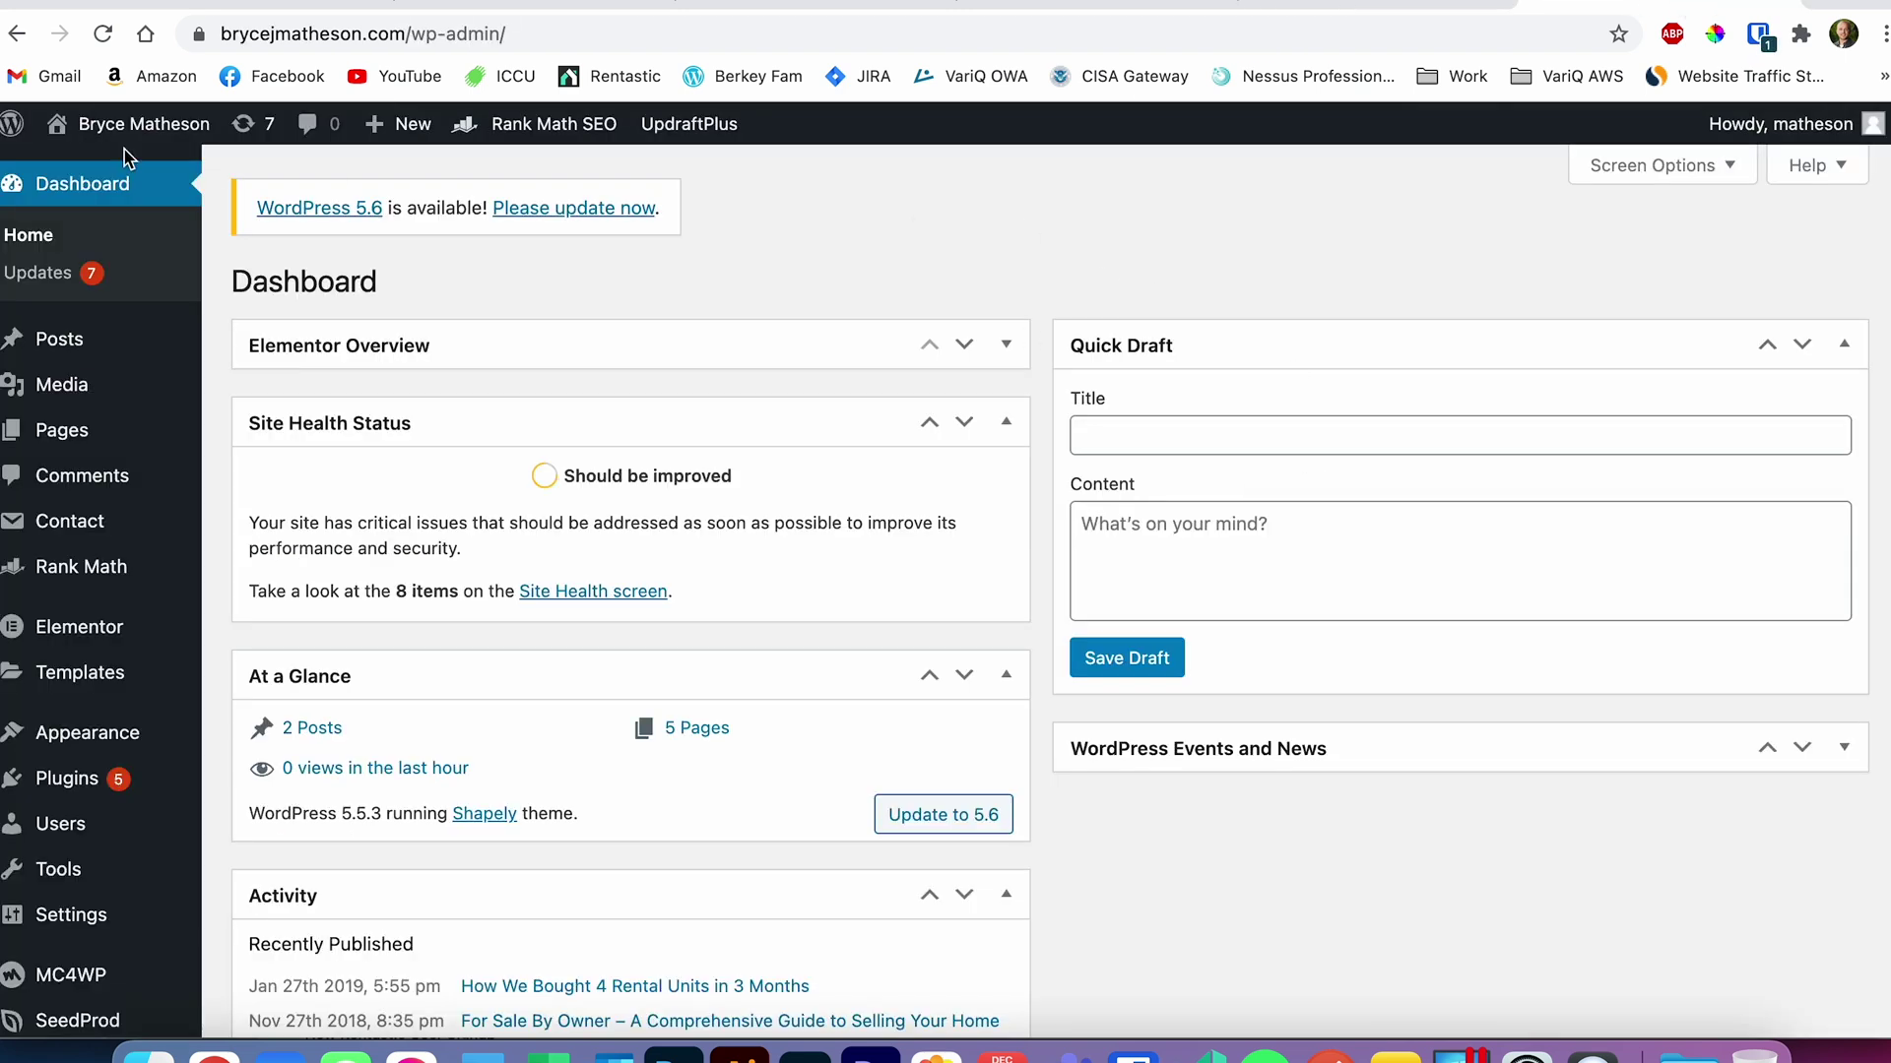
Step: Visit brycejmatheson.com's front page, then return to its admin dashboard
mouse_move(98, 126)
click(97, 169)
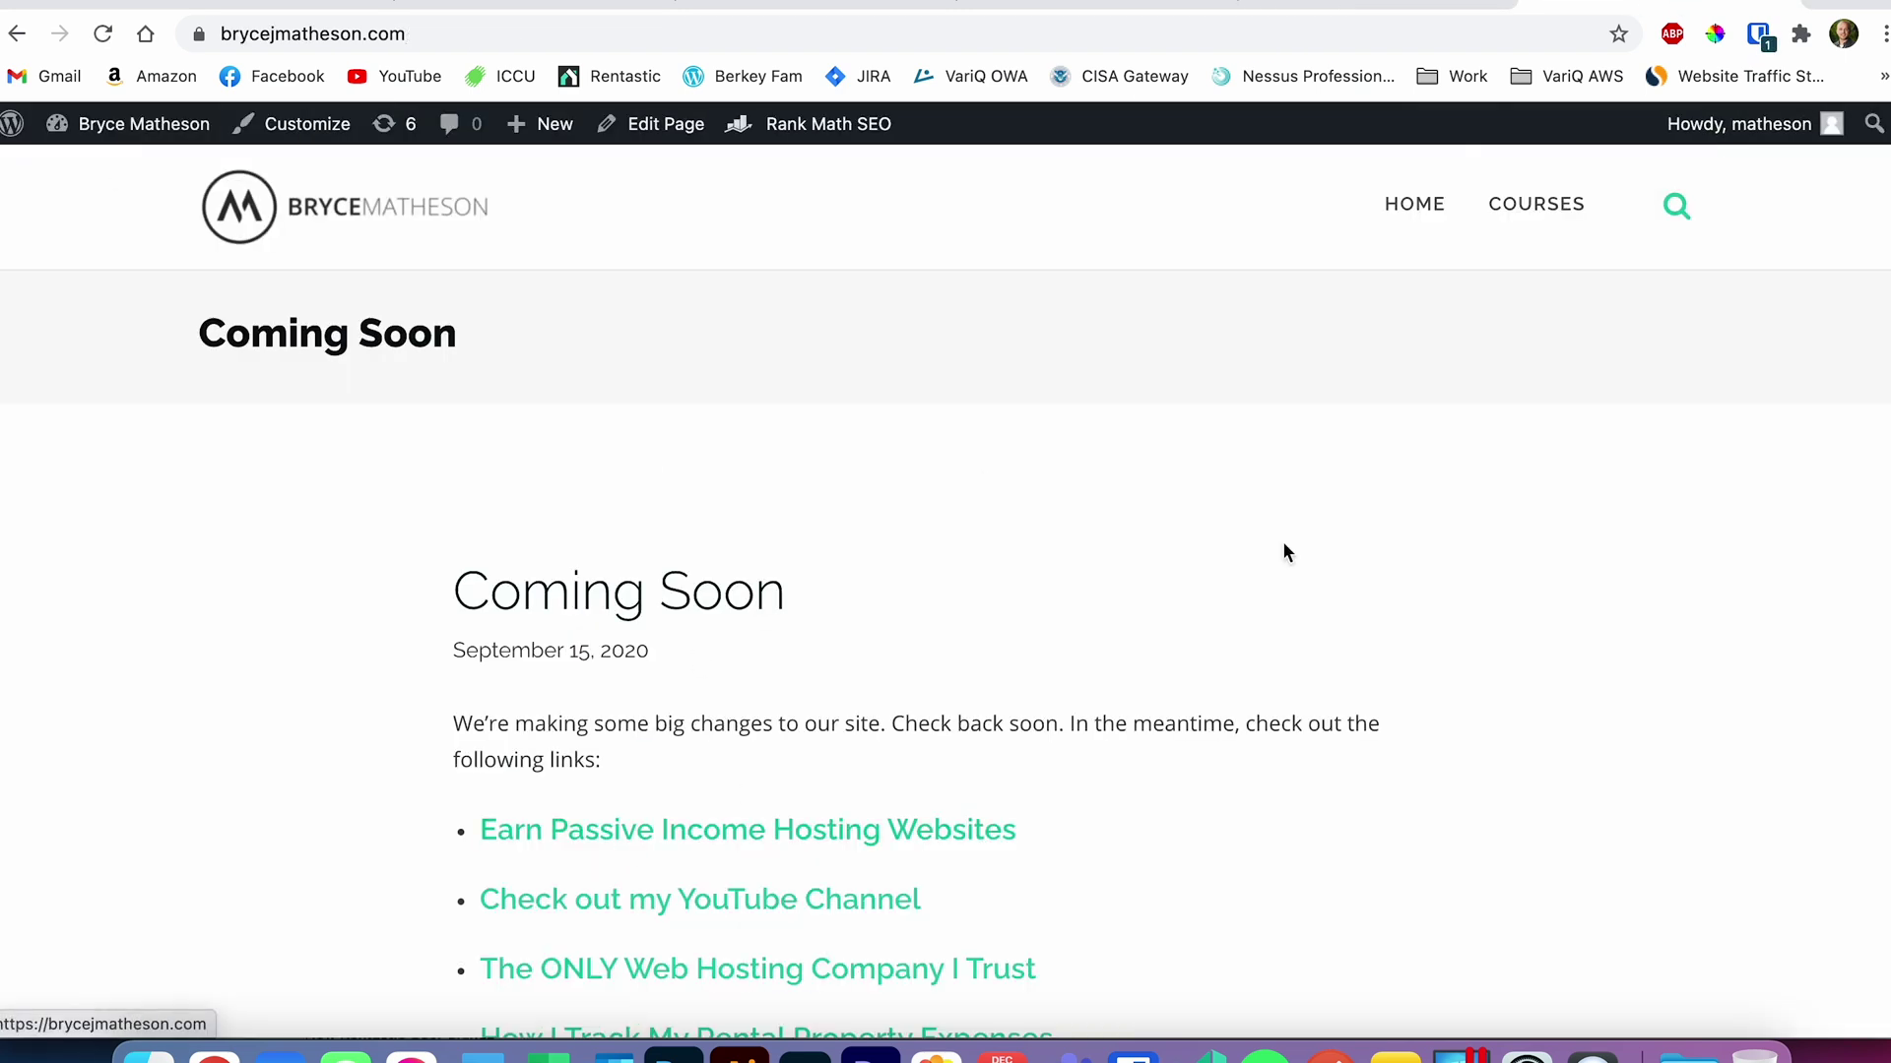
click(110, 136)
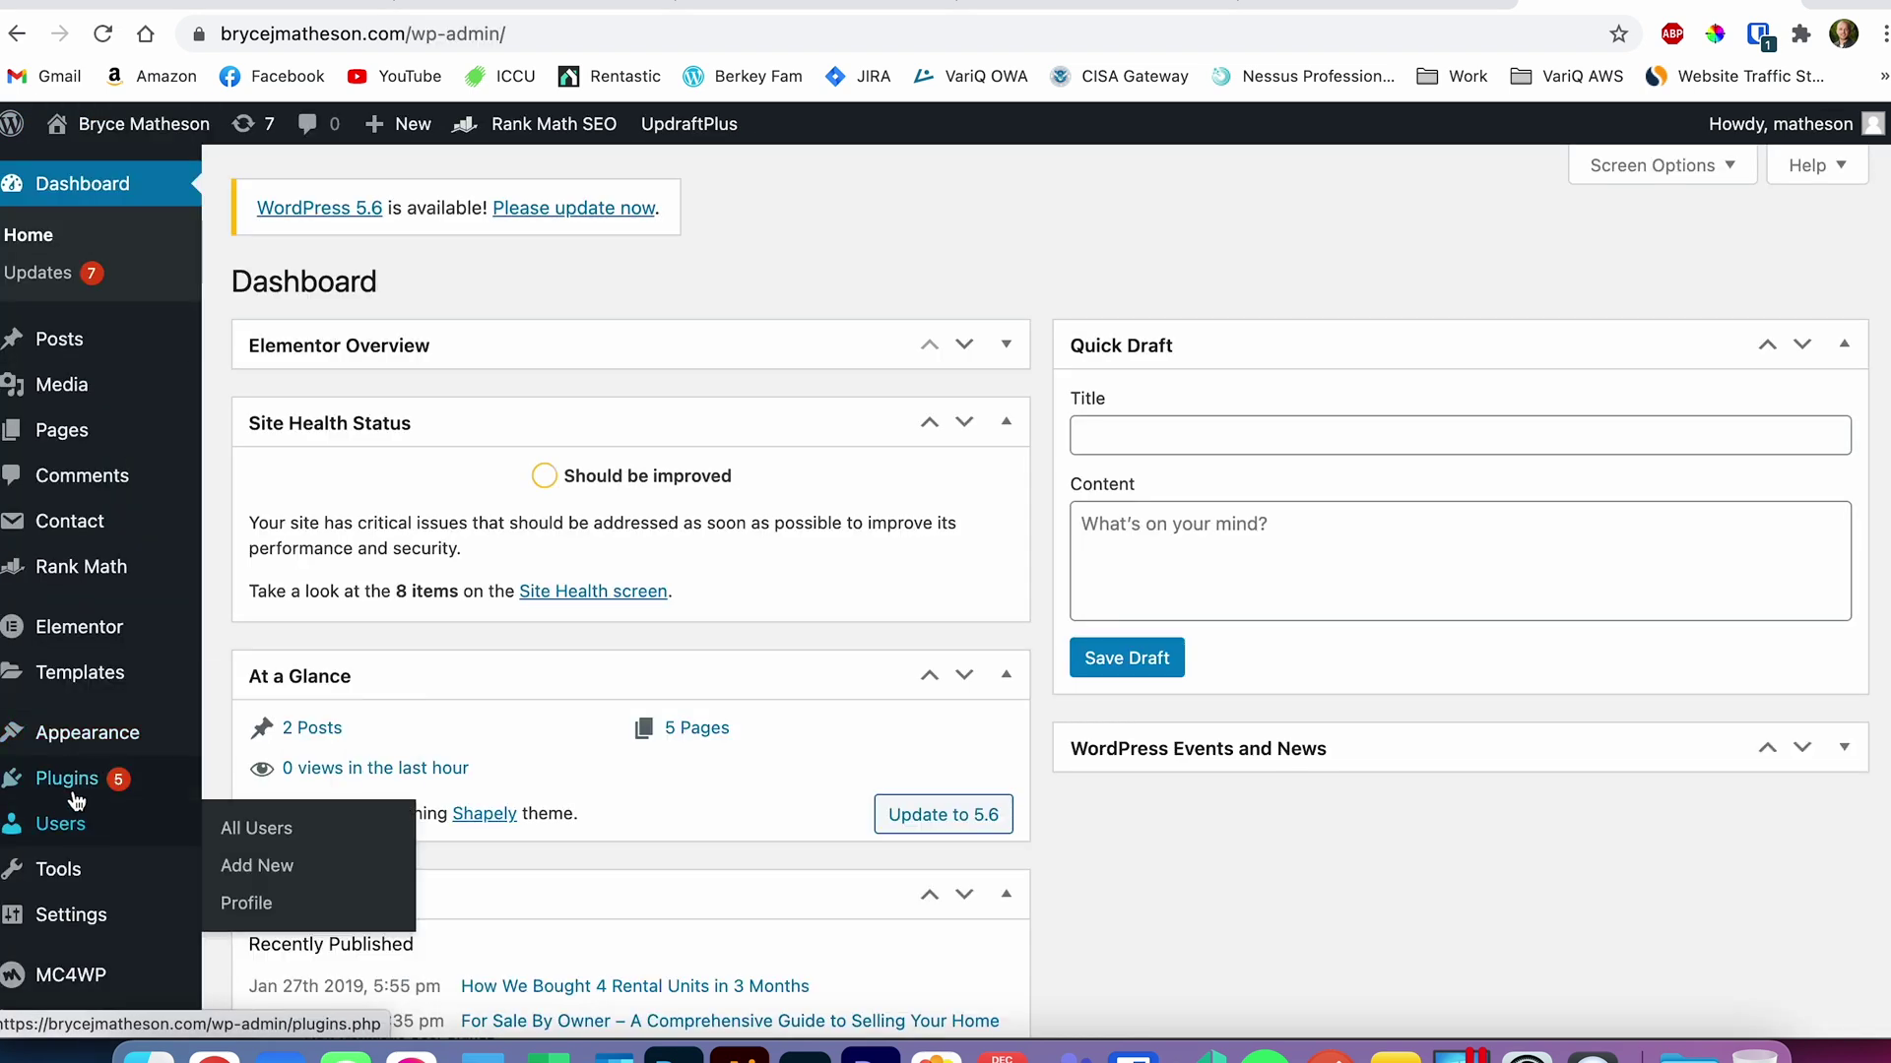
Step: Search Add New Plugins for 'managewp worke', then install and activate ManageWP Worker
mouse_move(59, 778)
click(259, 830)
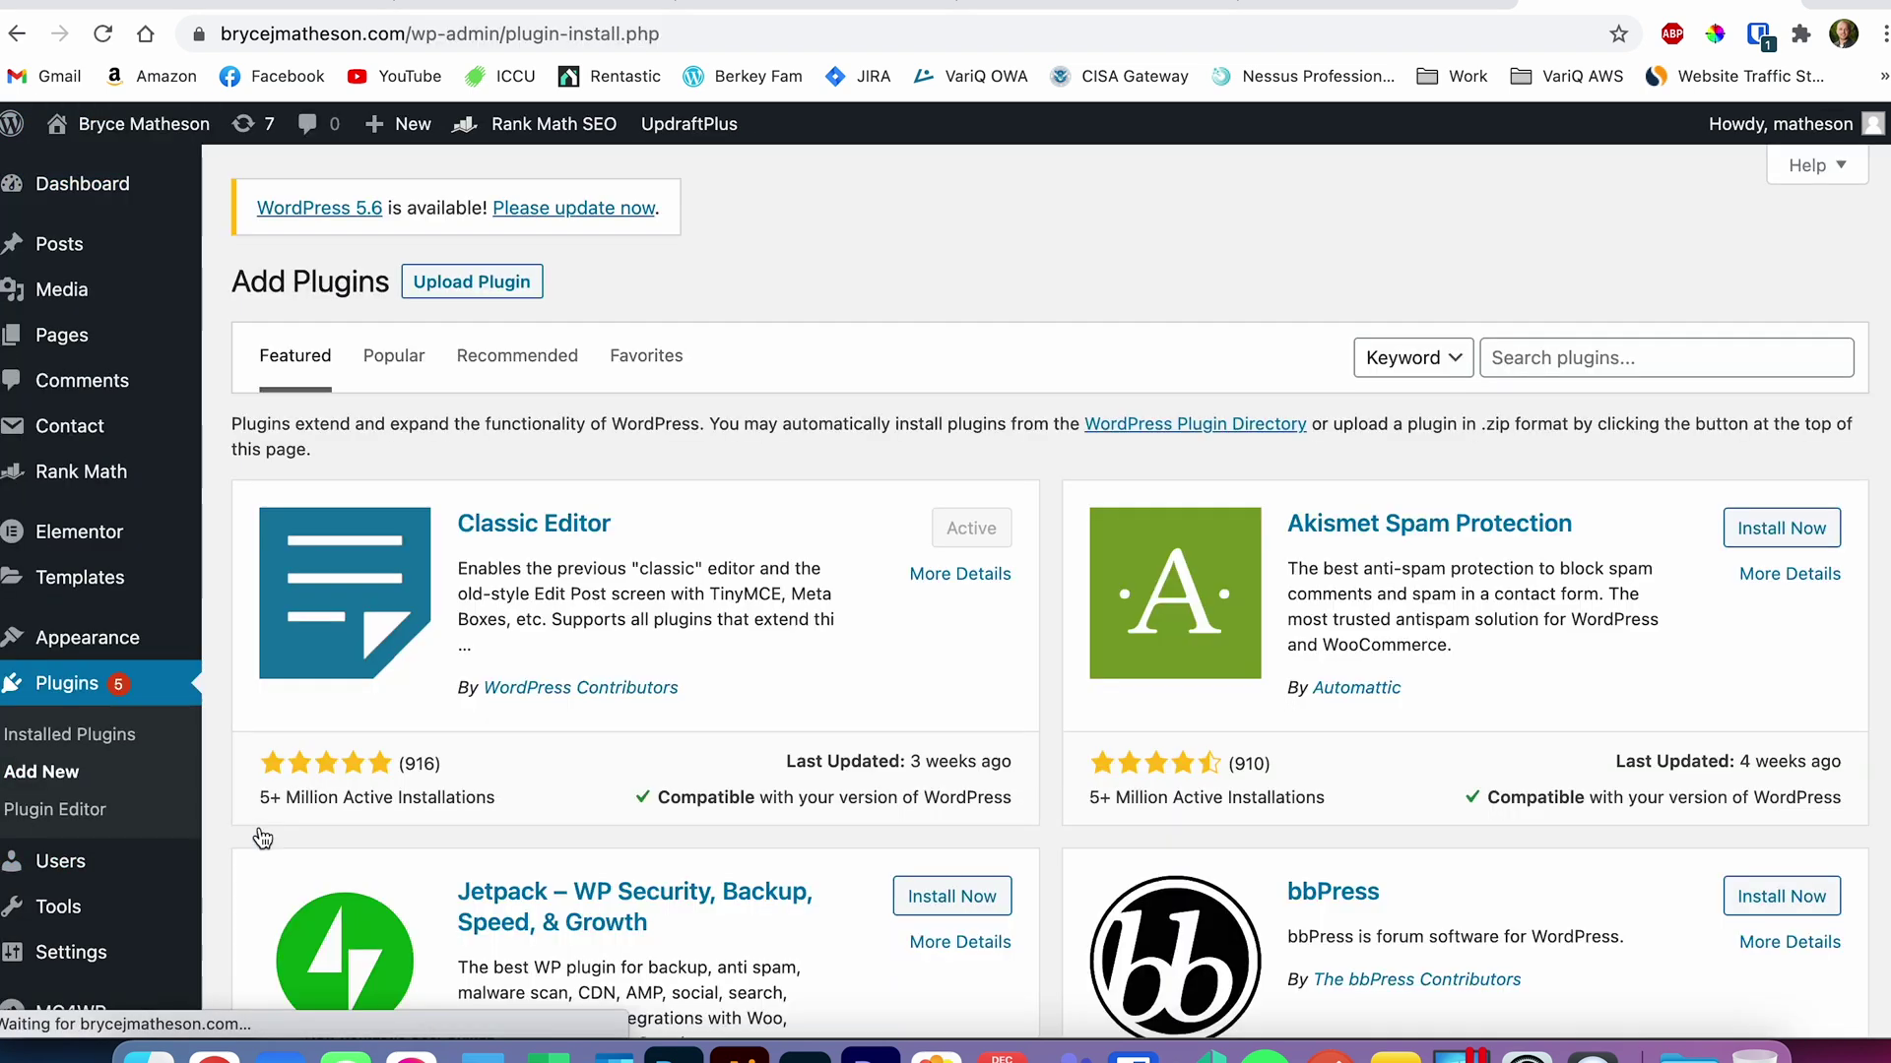
click(1550, 366)
text(managewp worker)
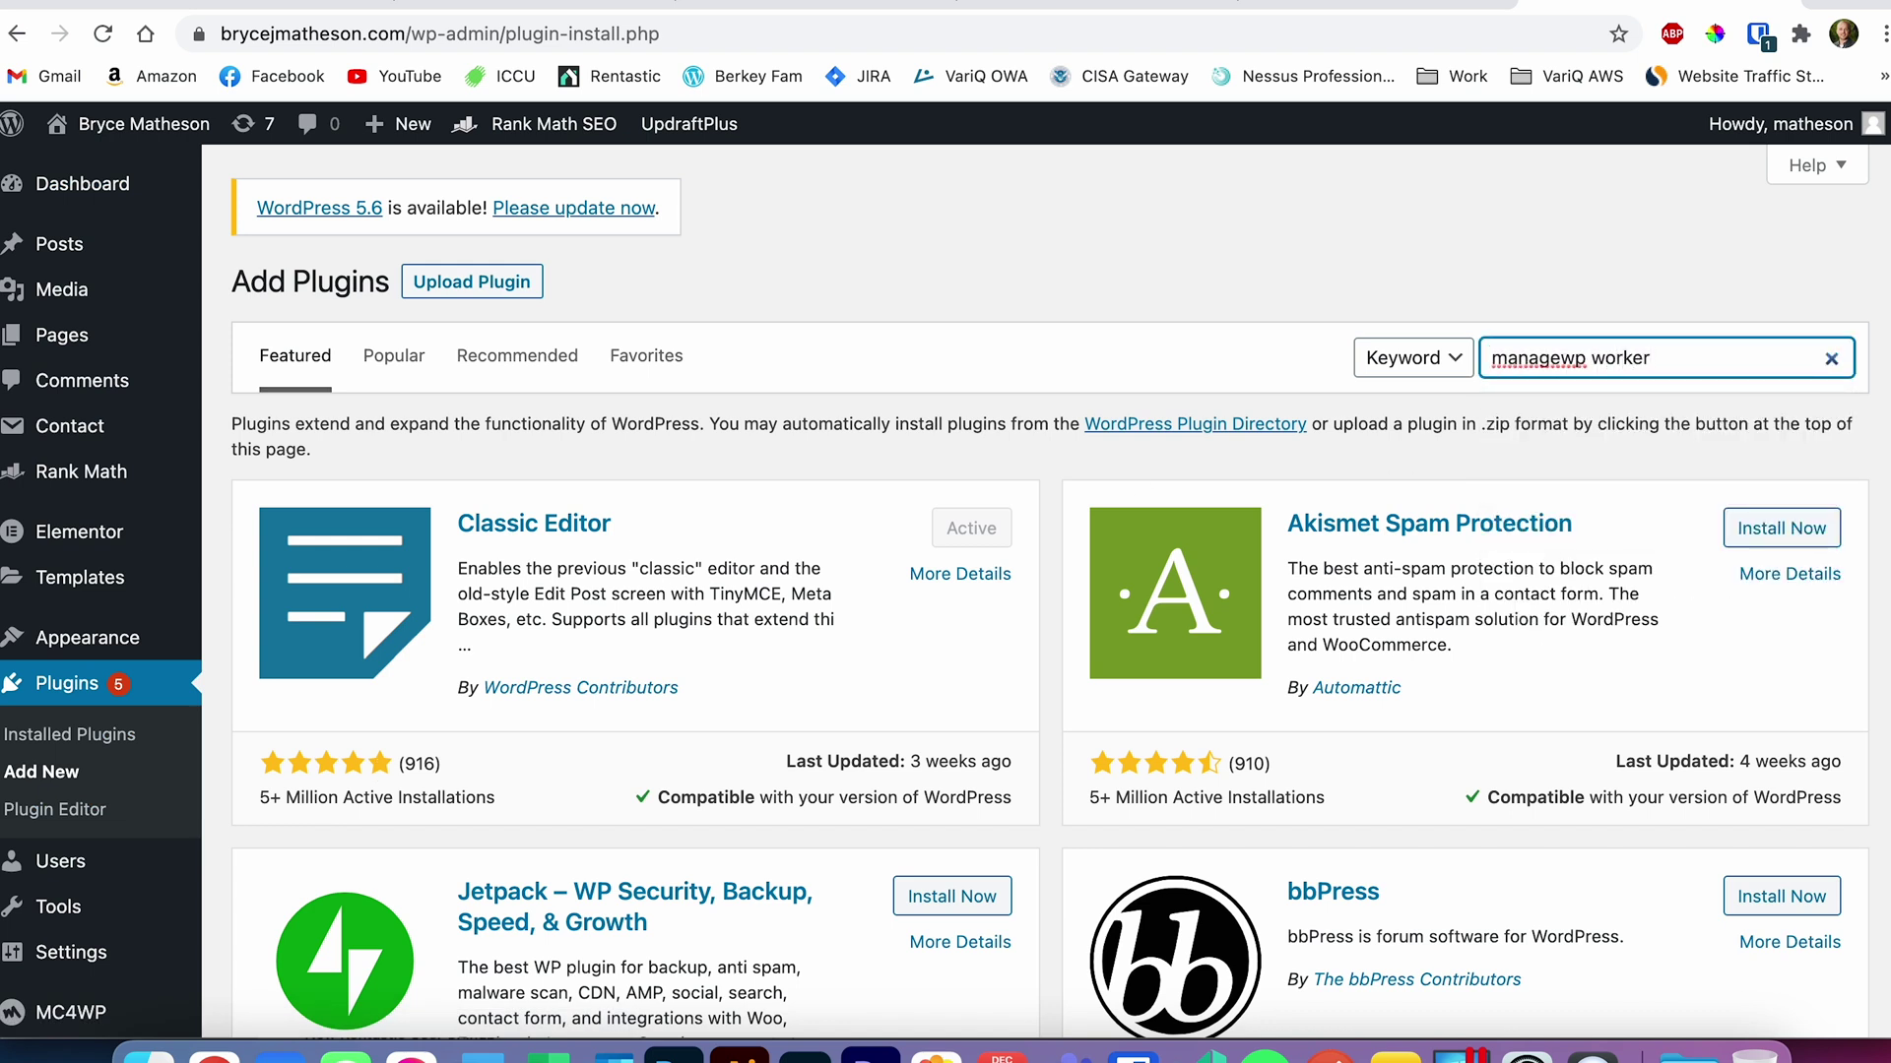
scroll(929, 246, down, 2)
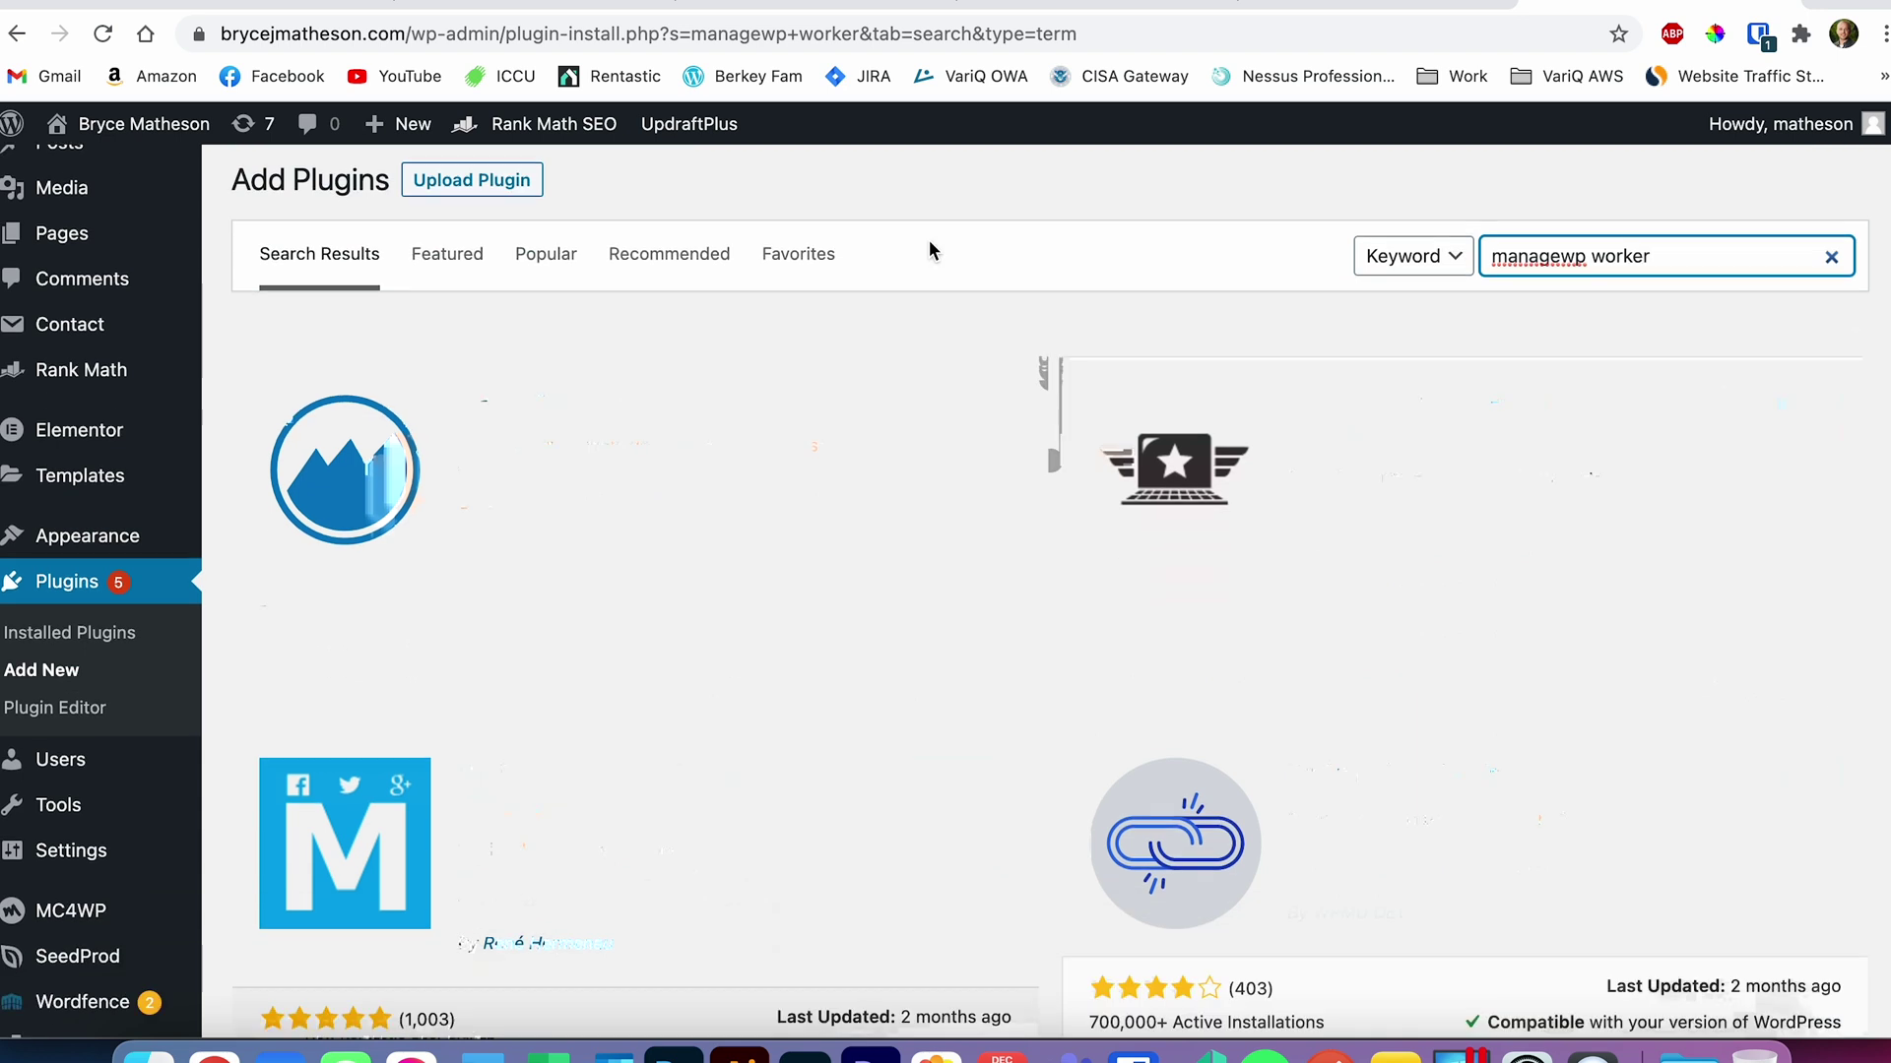
click(947, 427)
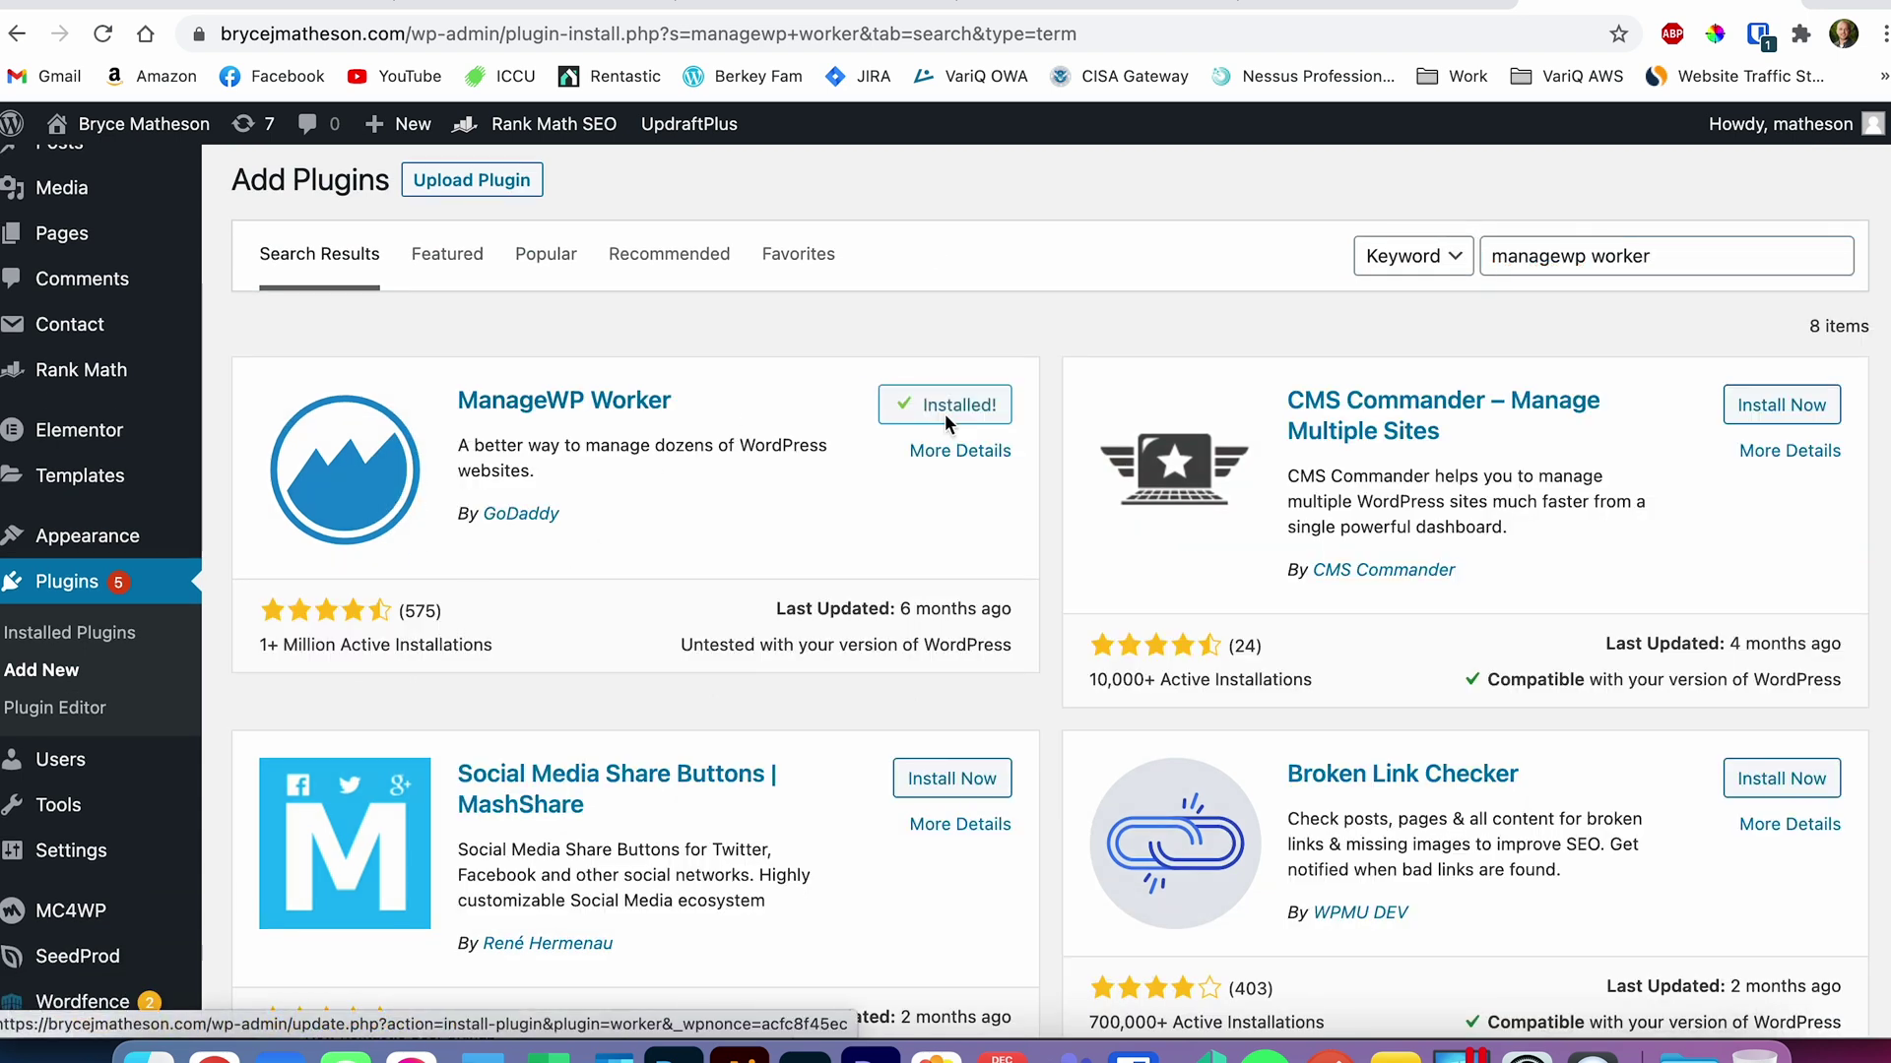
click(961, 410)
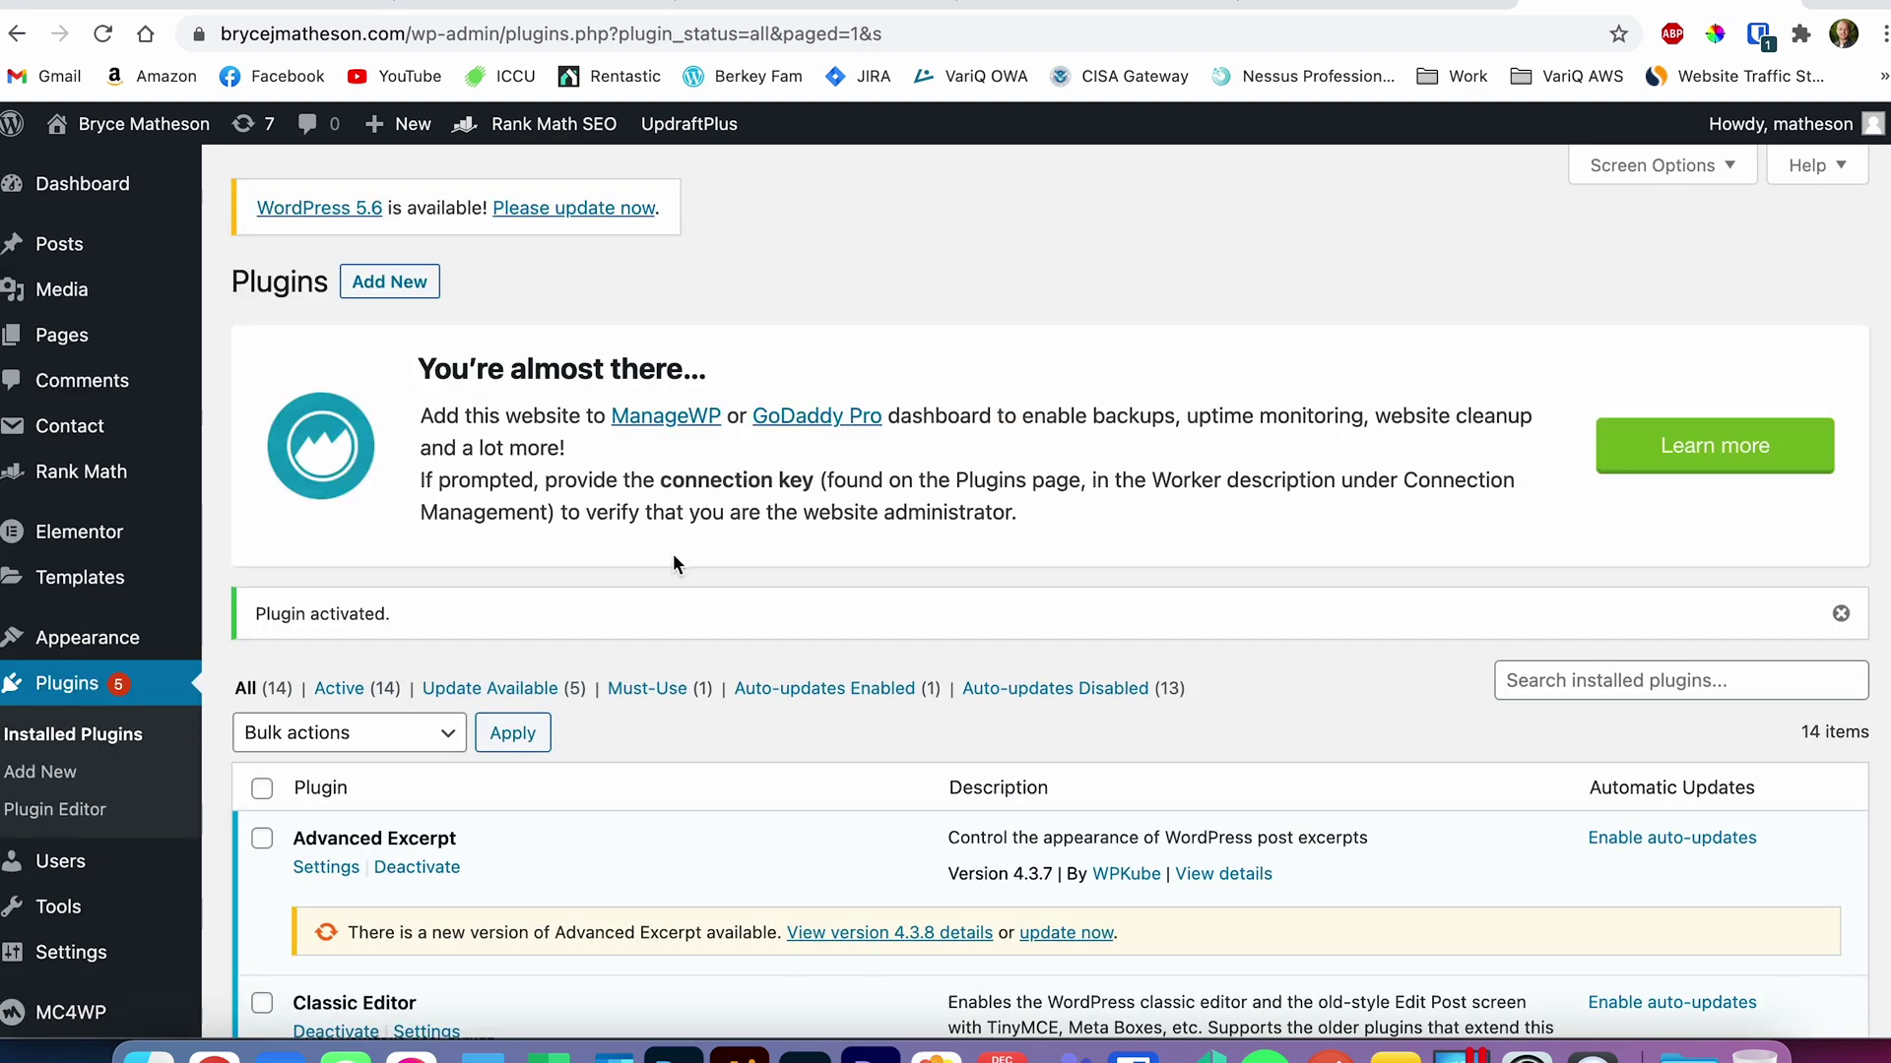
Step: Reveal the ManageWP Worker connection key on the Plugins list and return to ManageWP
scroll(672, 553, down, 10)
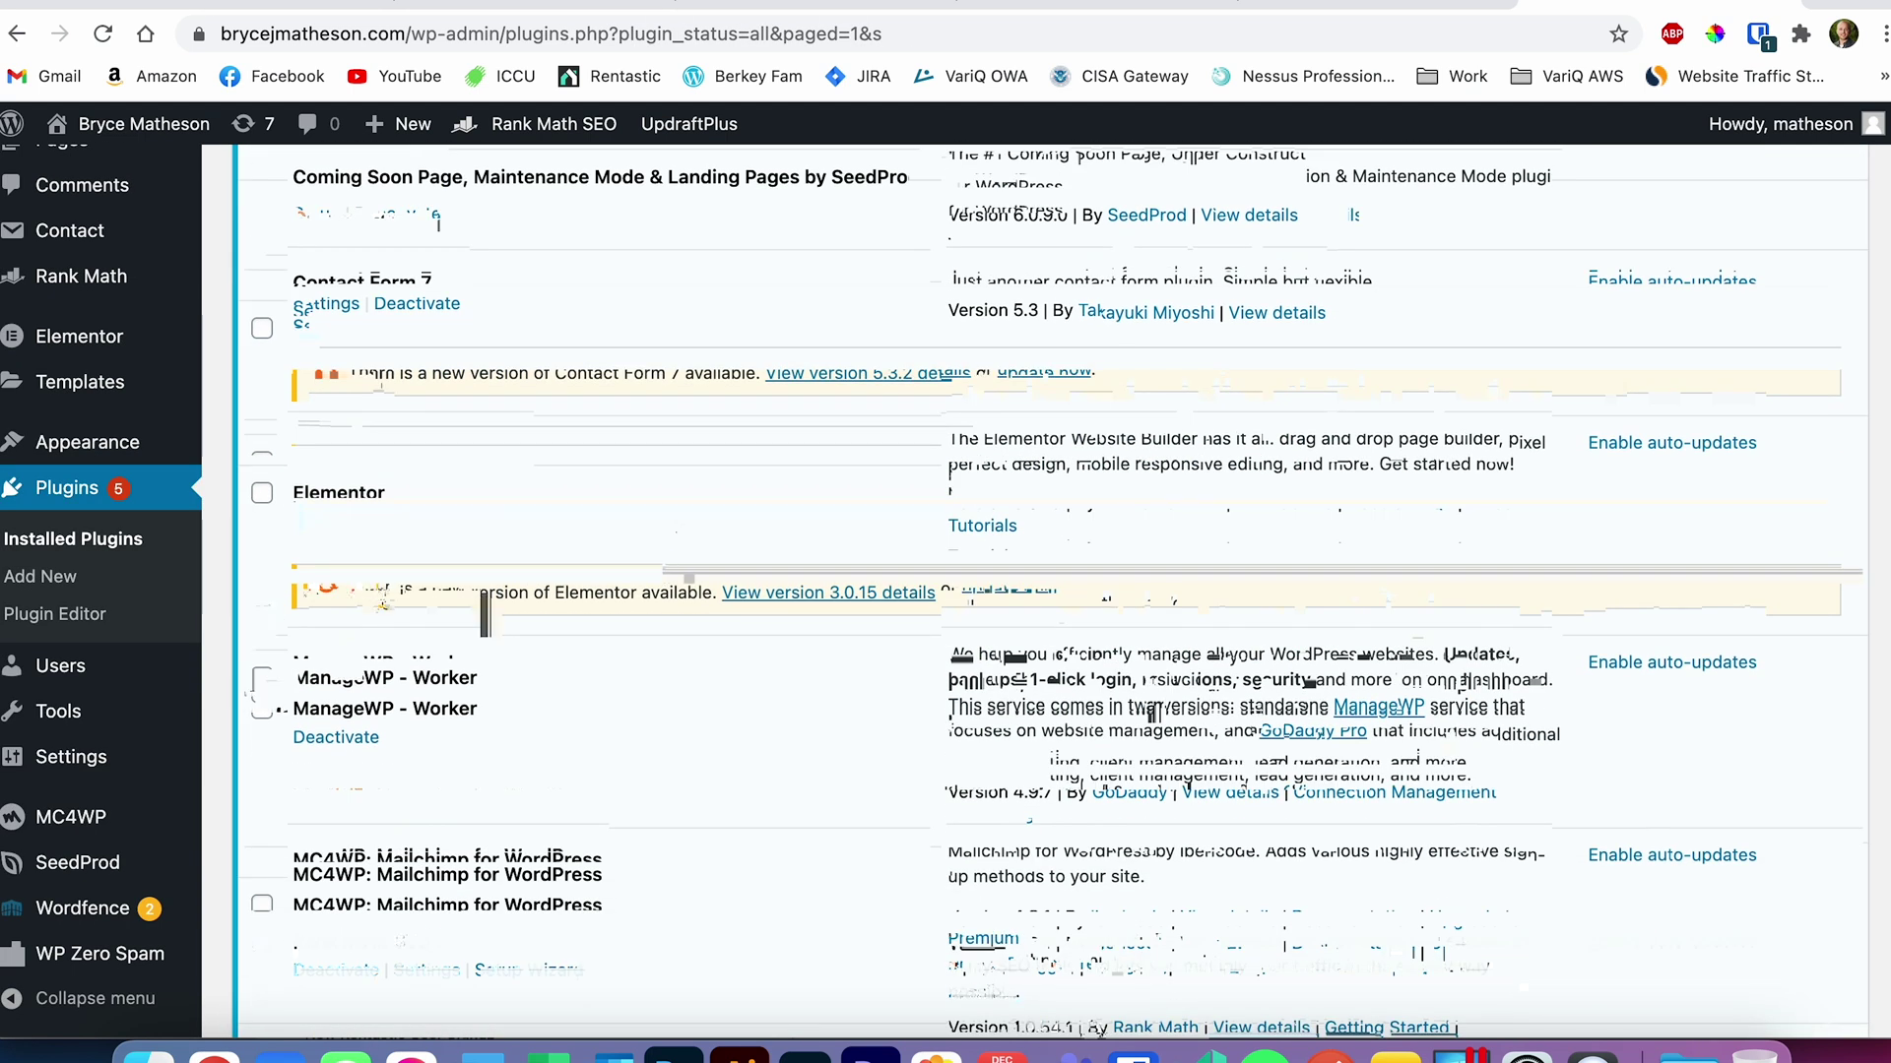
scroll(396, 603, down, 2)
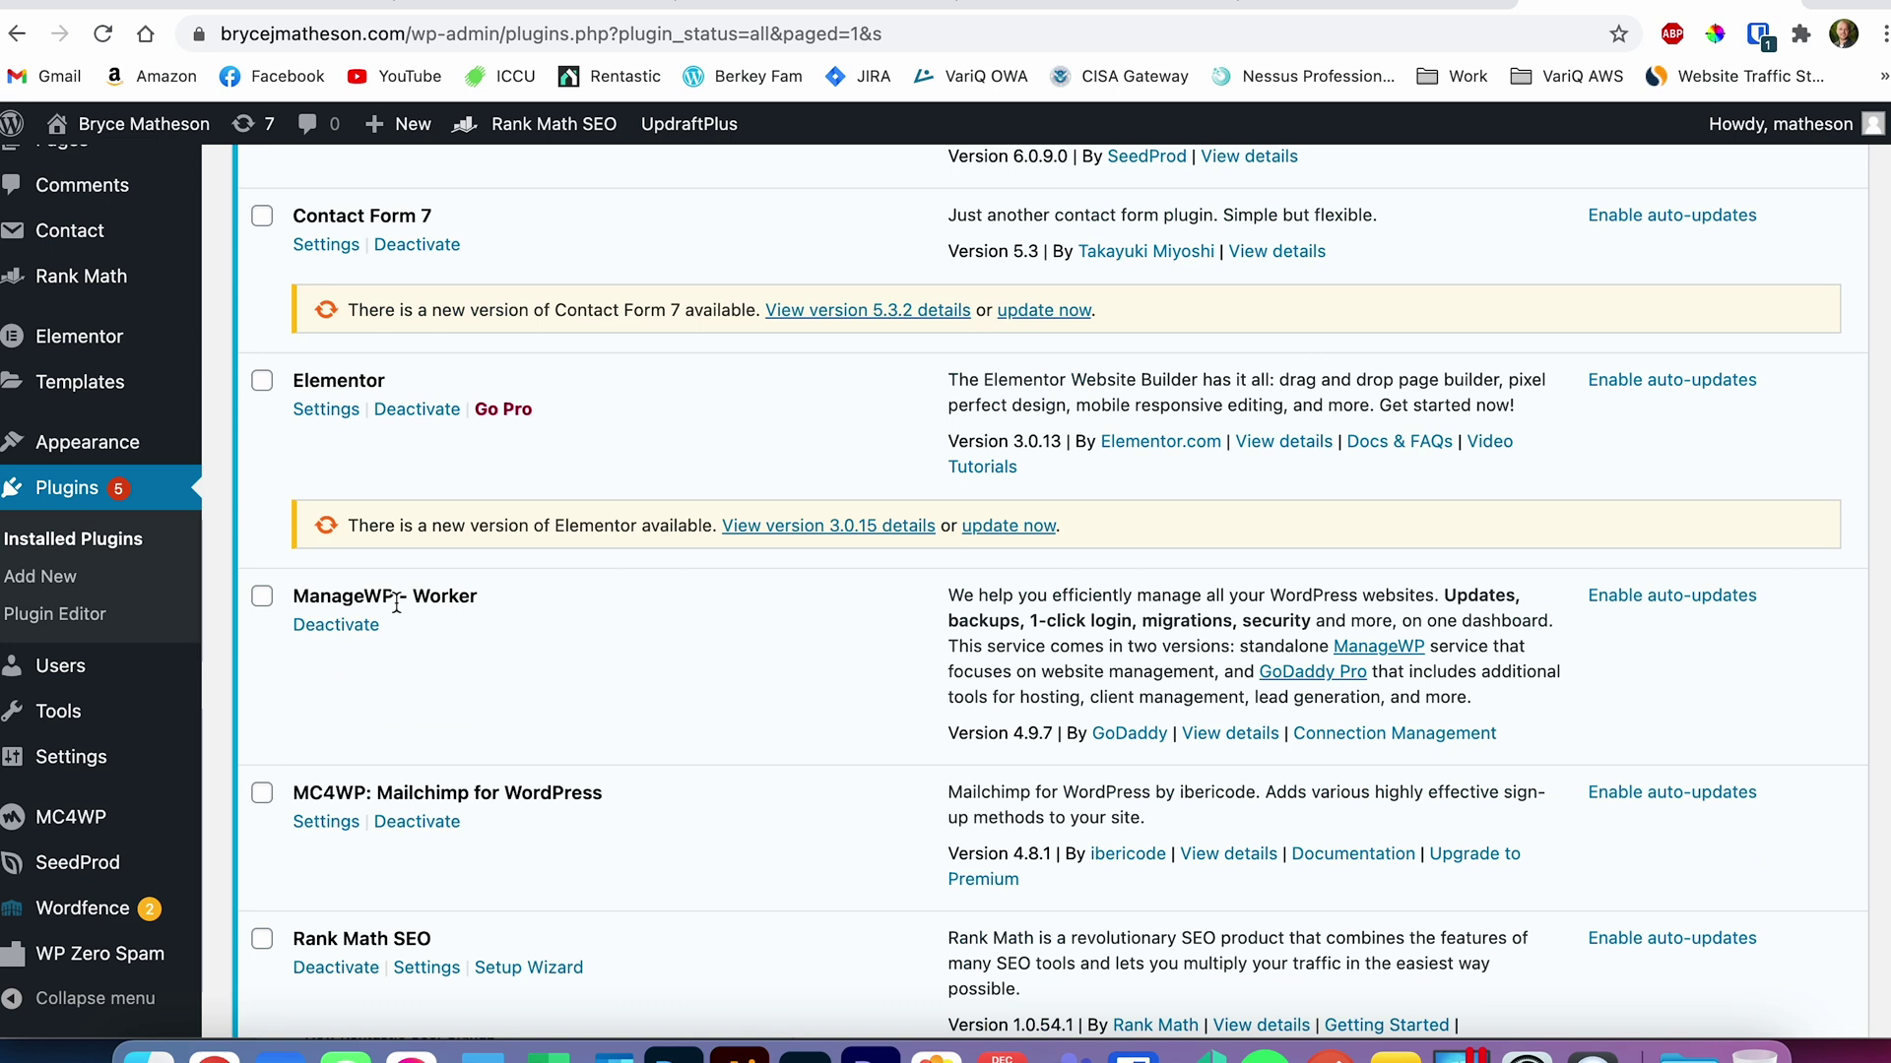
click(1440, 737)
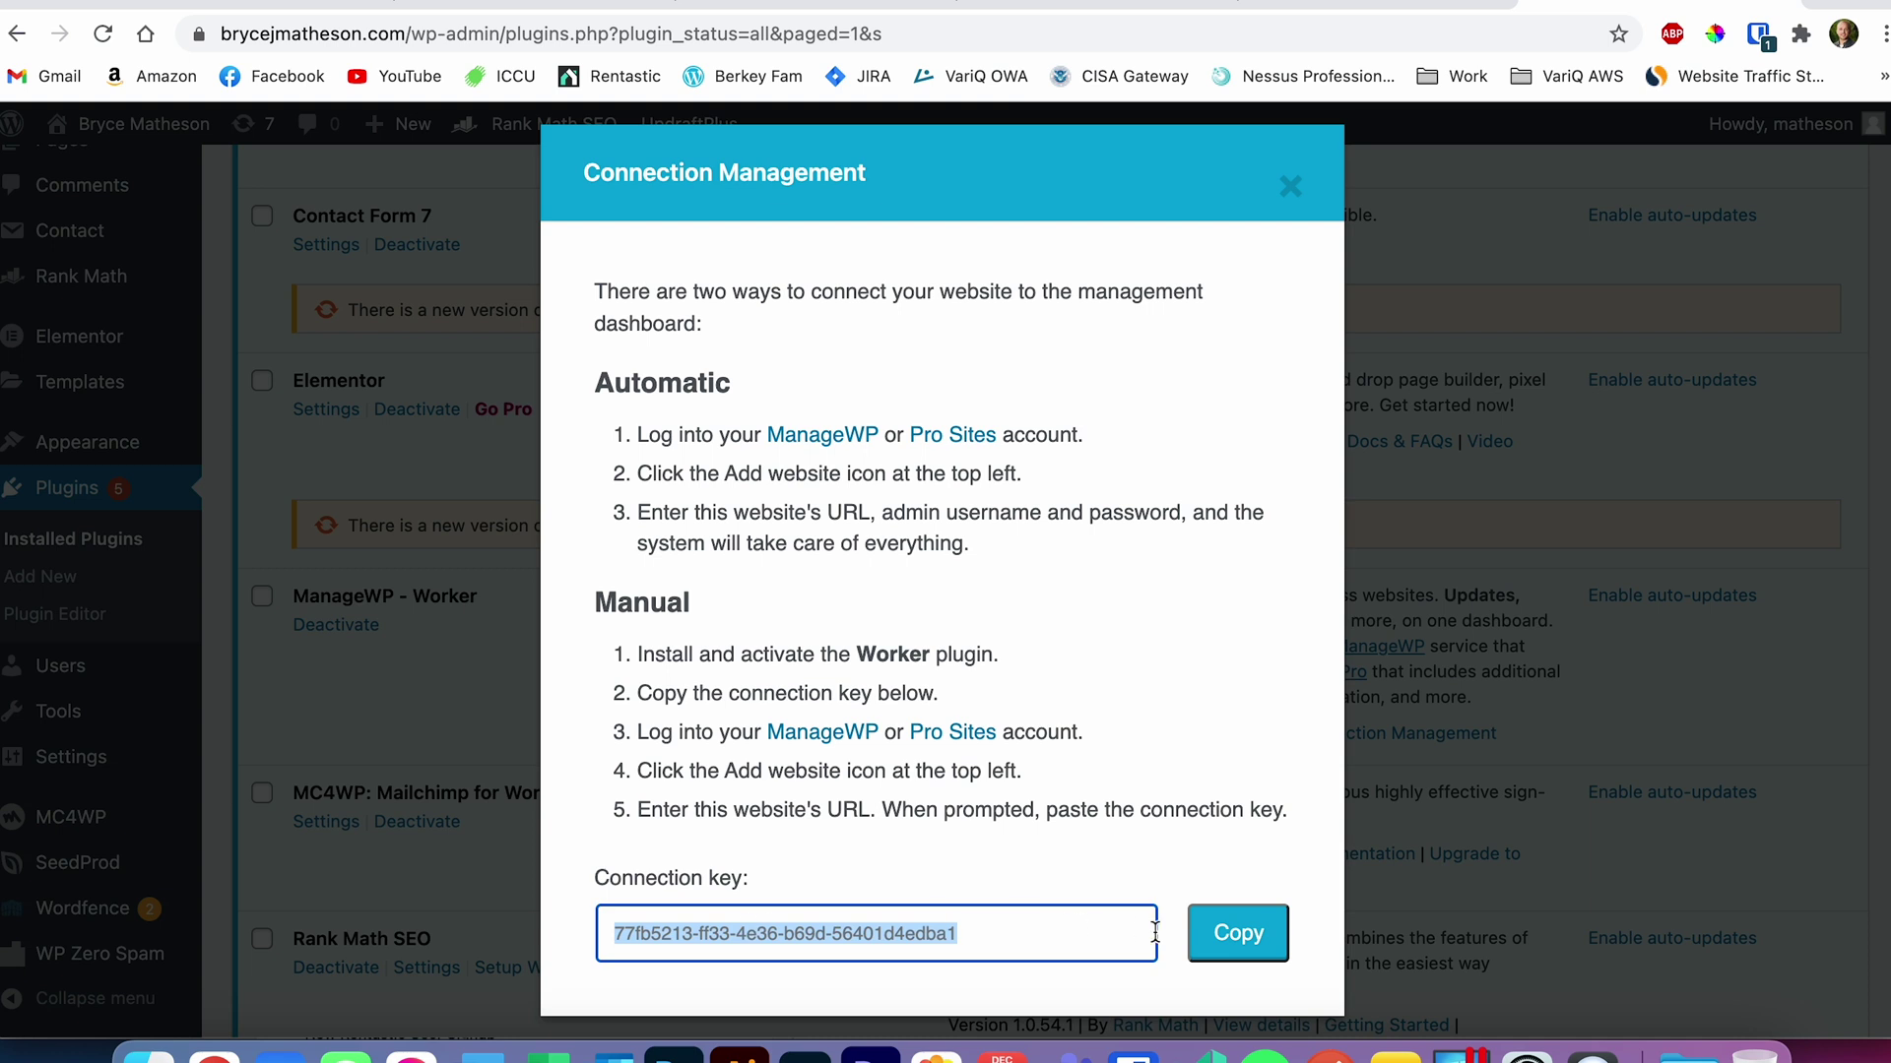
click(1310, 5)
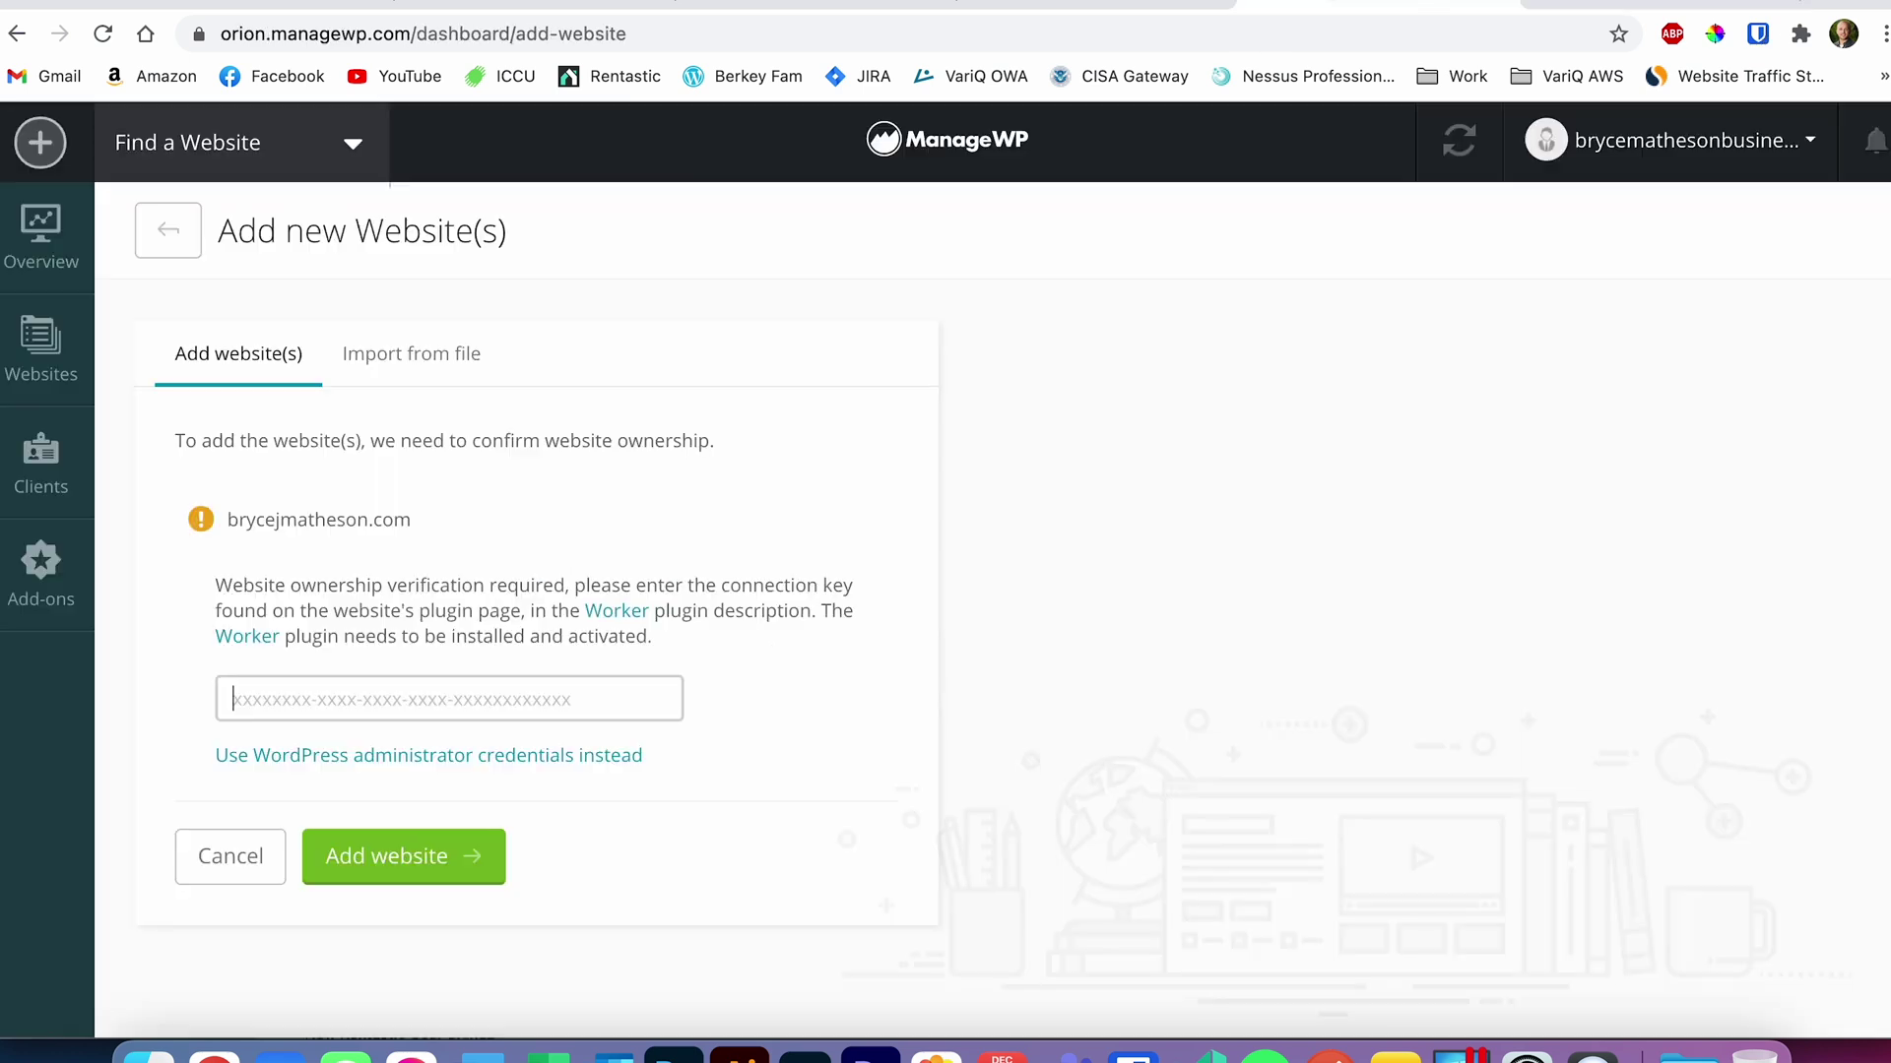
Step: Paste the Worker connection key to add brycejmatheson.com, then open its site dashboard
click(446, 710)
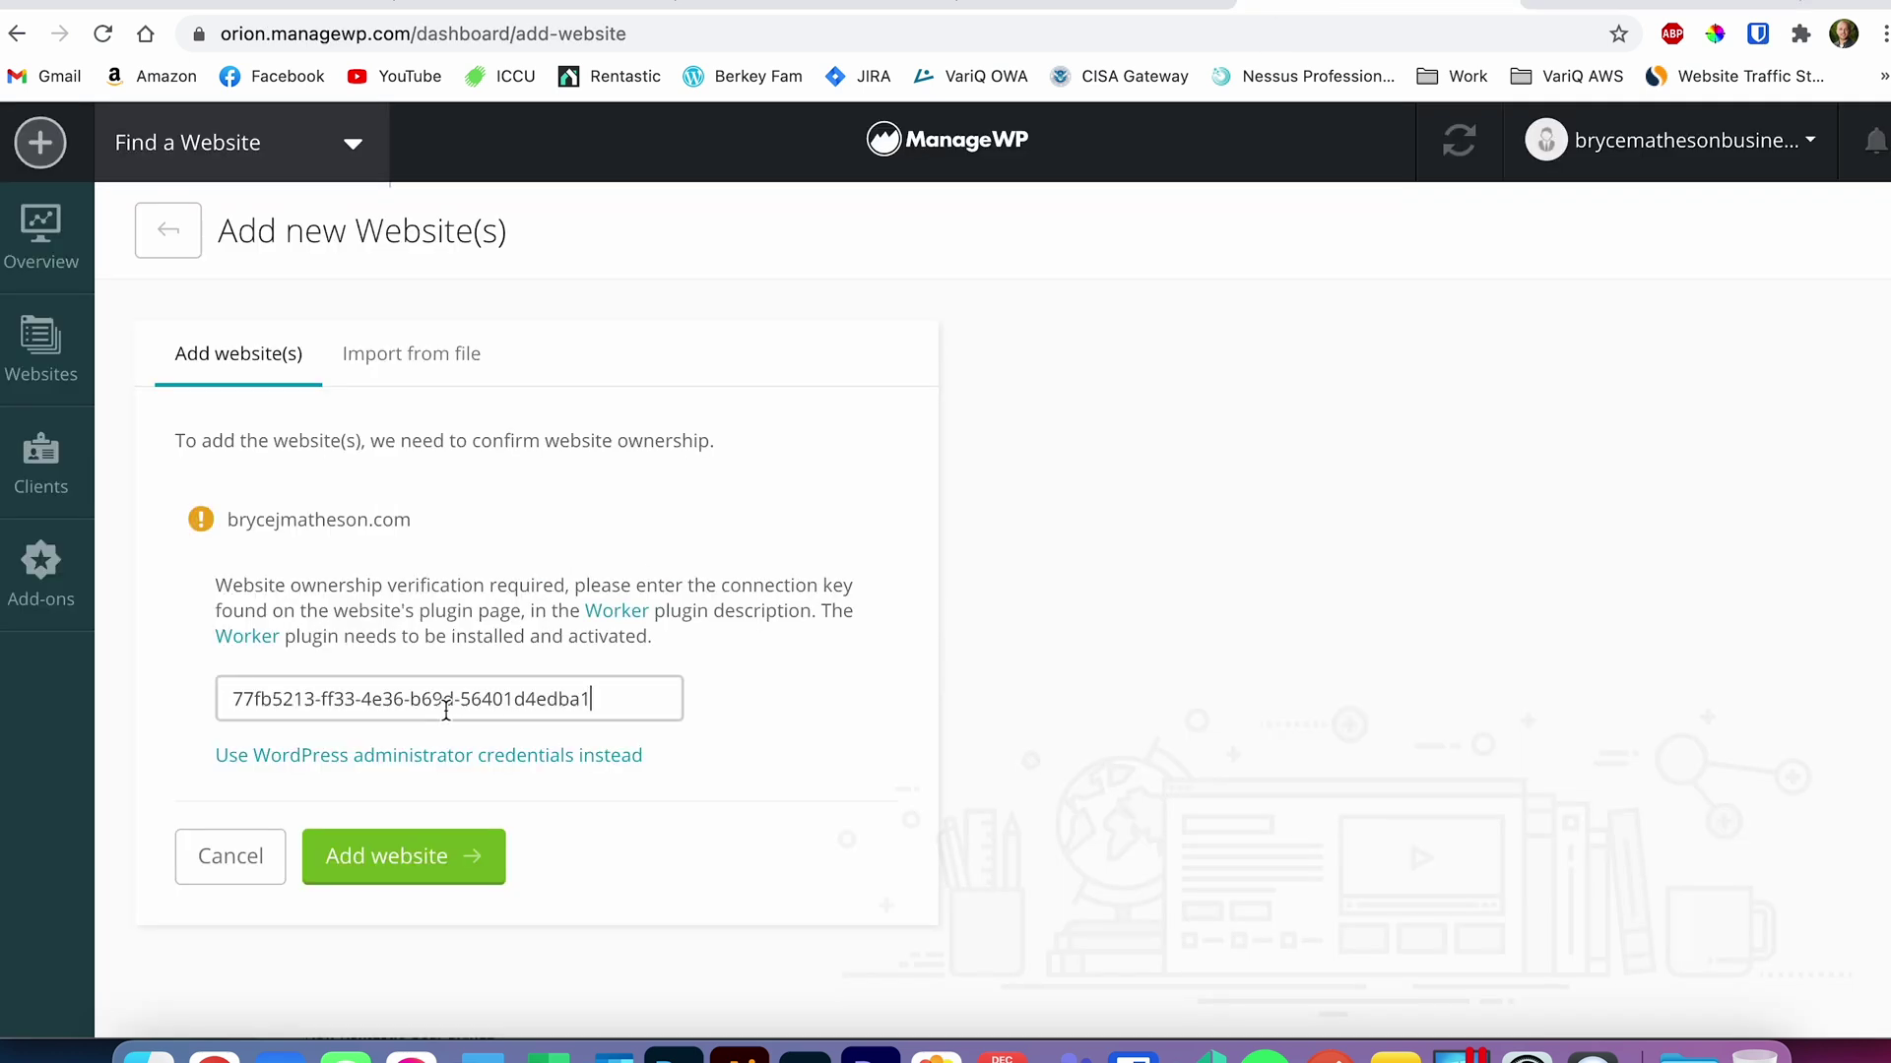
click(410, 863)
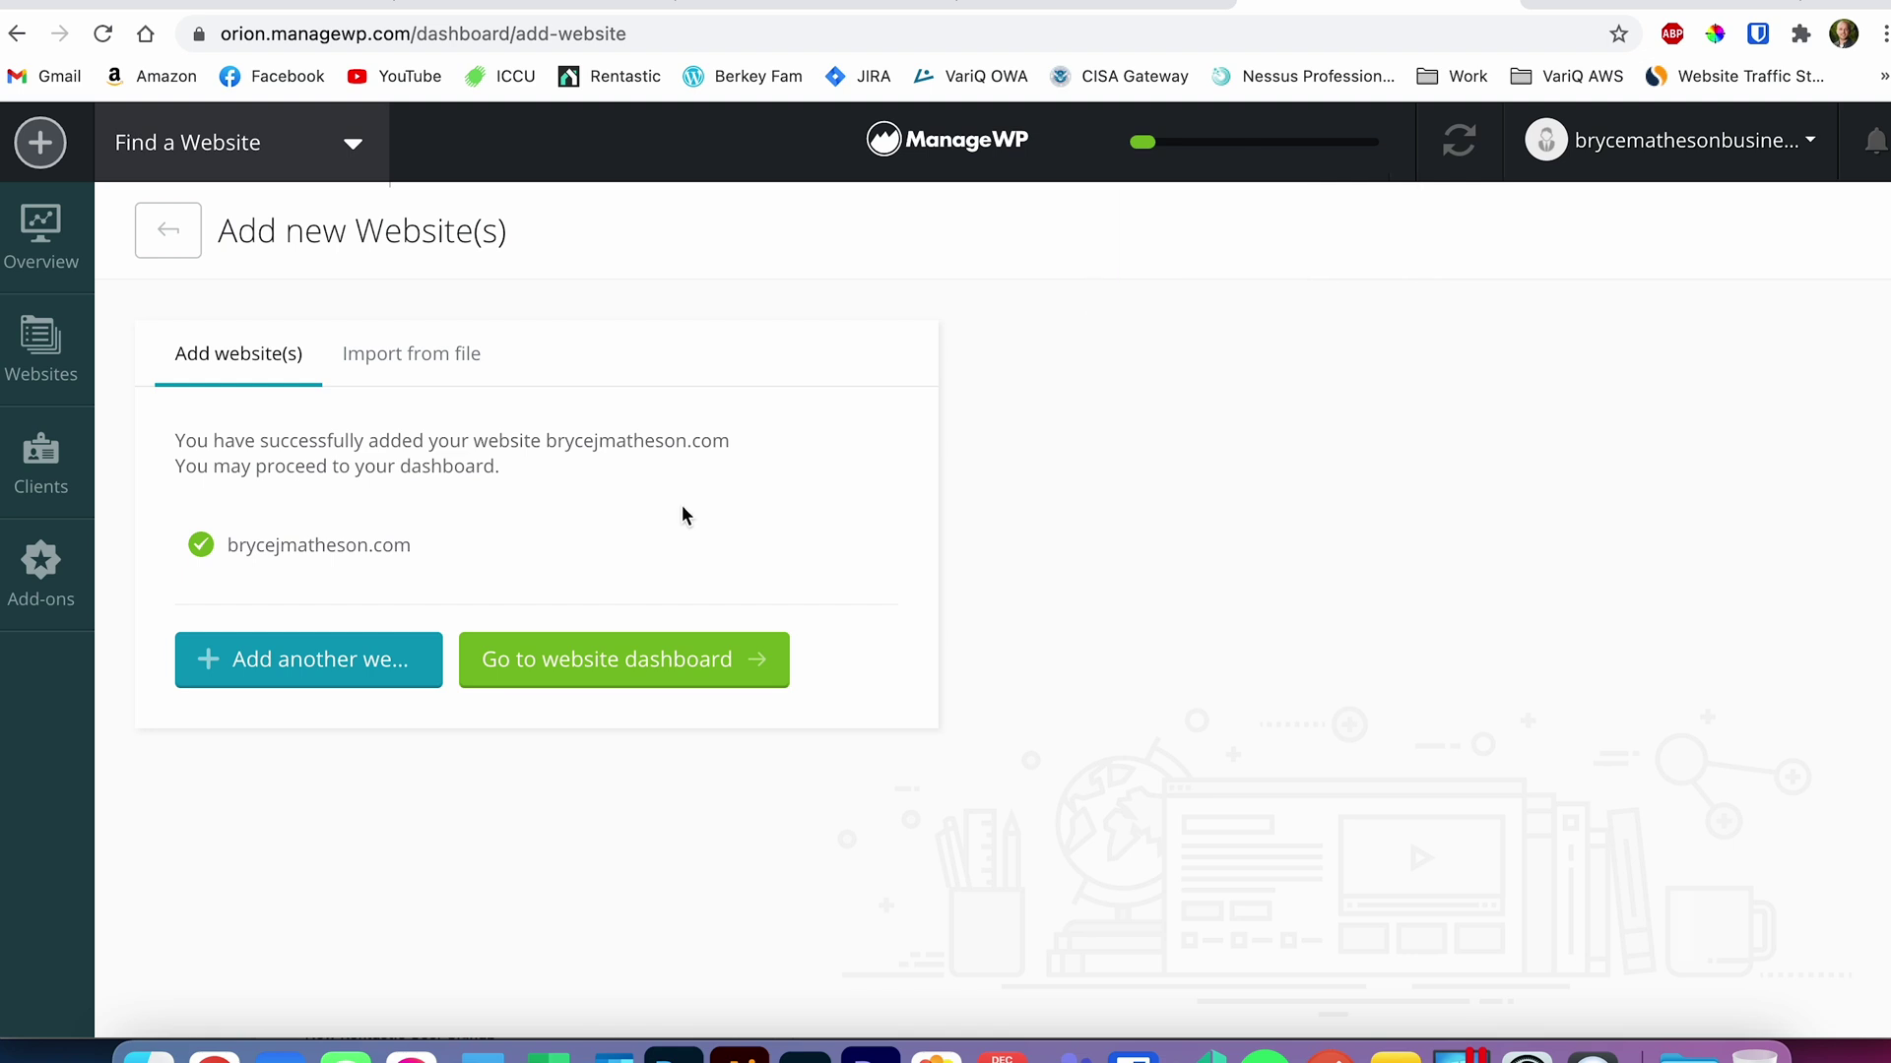
click(633, 678)
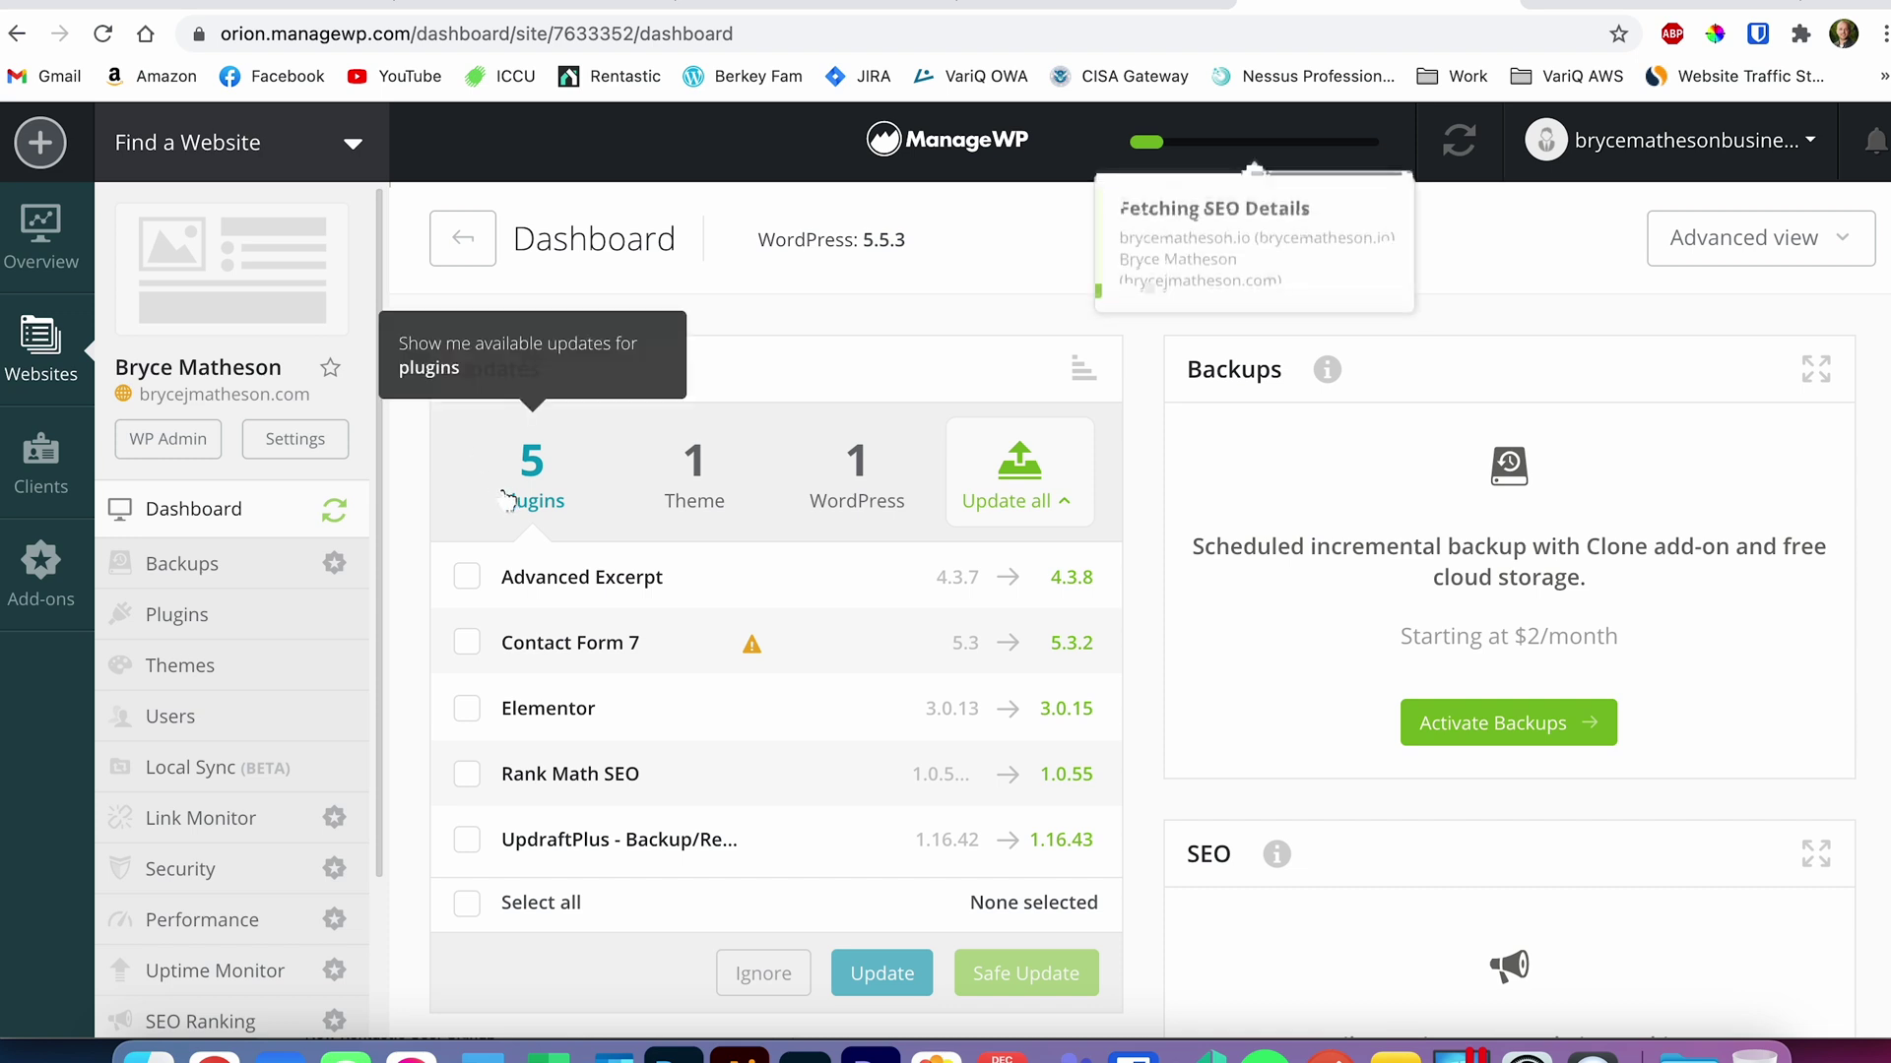
Step: Review pending theme and plugin updates, then update WordPress core from 5.5.3 to 5.6
click(691, 492)
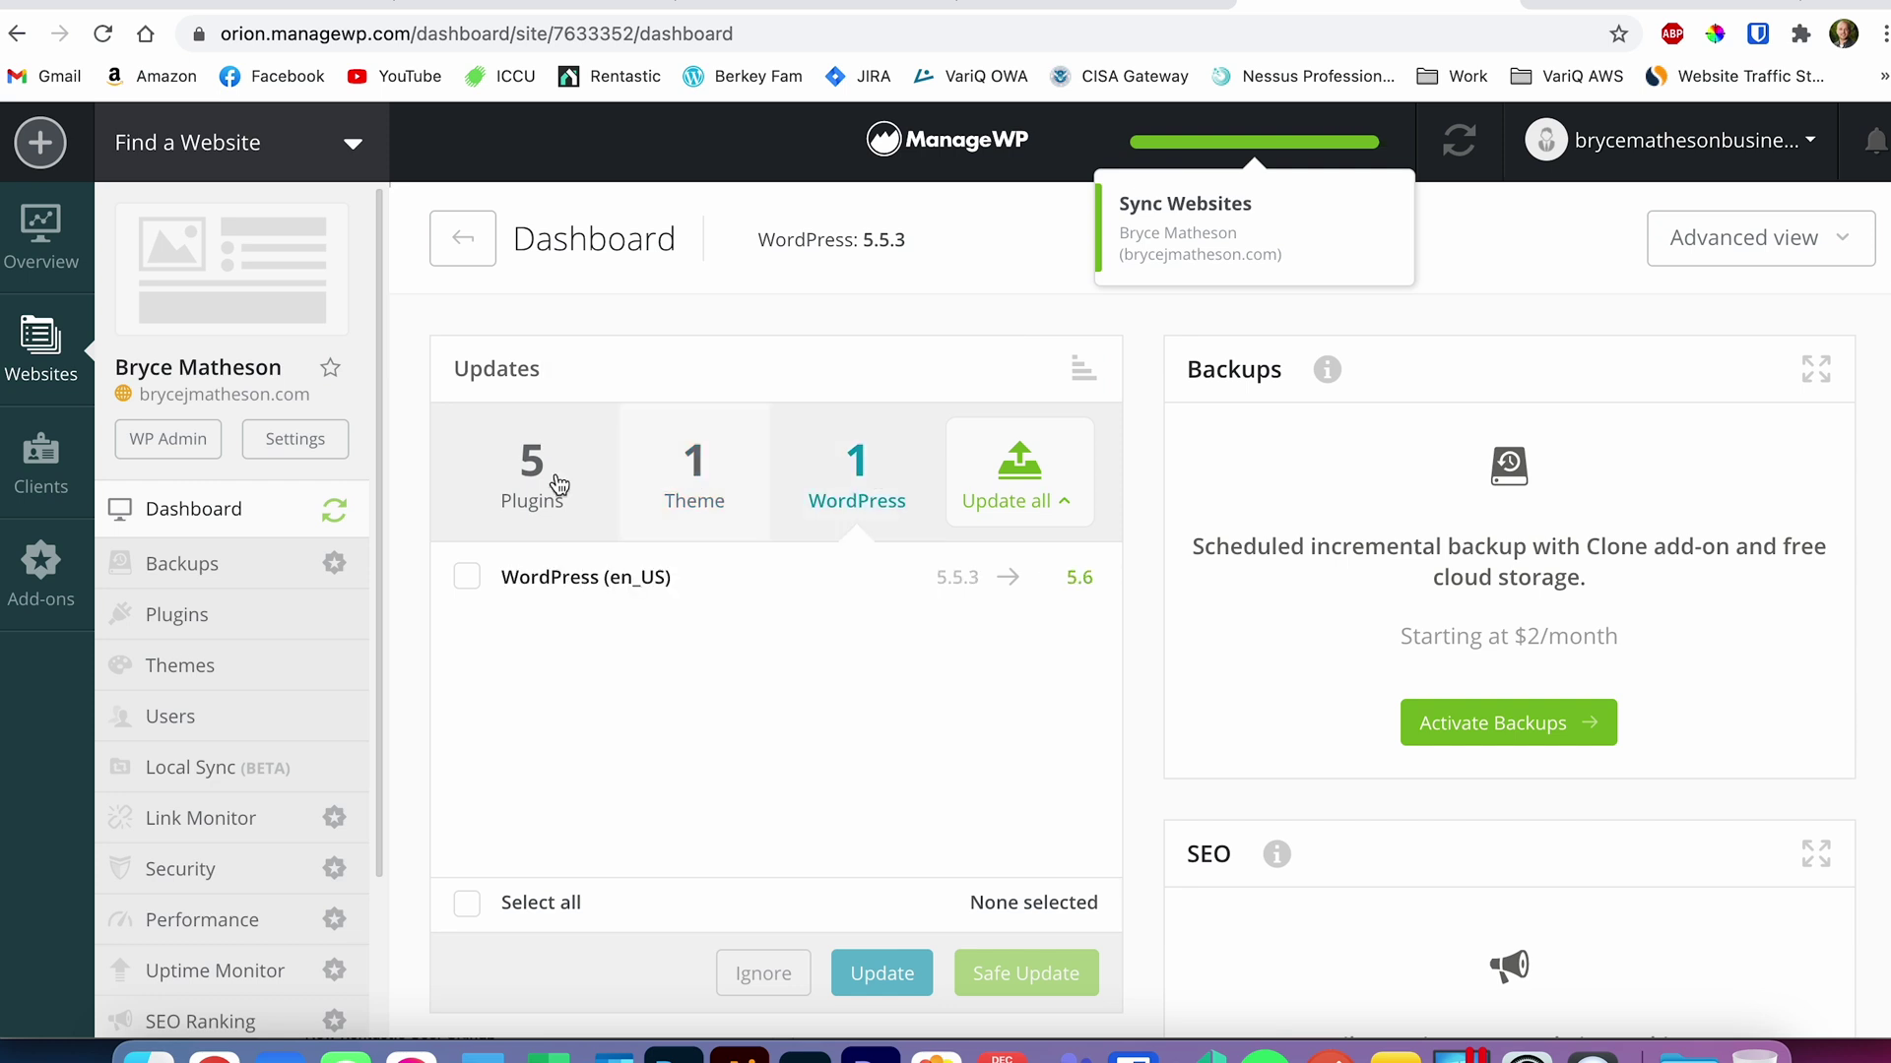
click(511, 493)
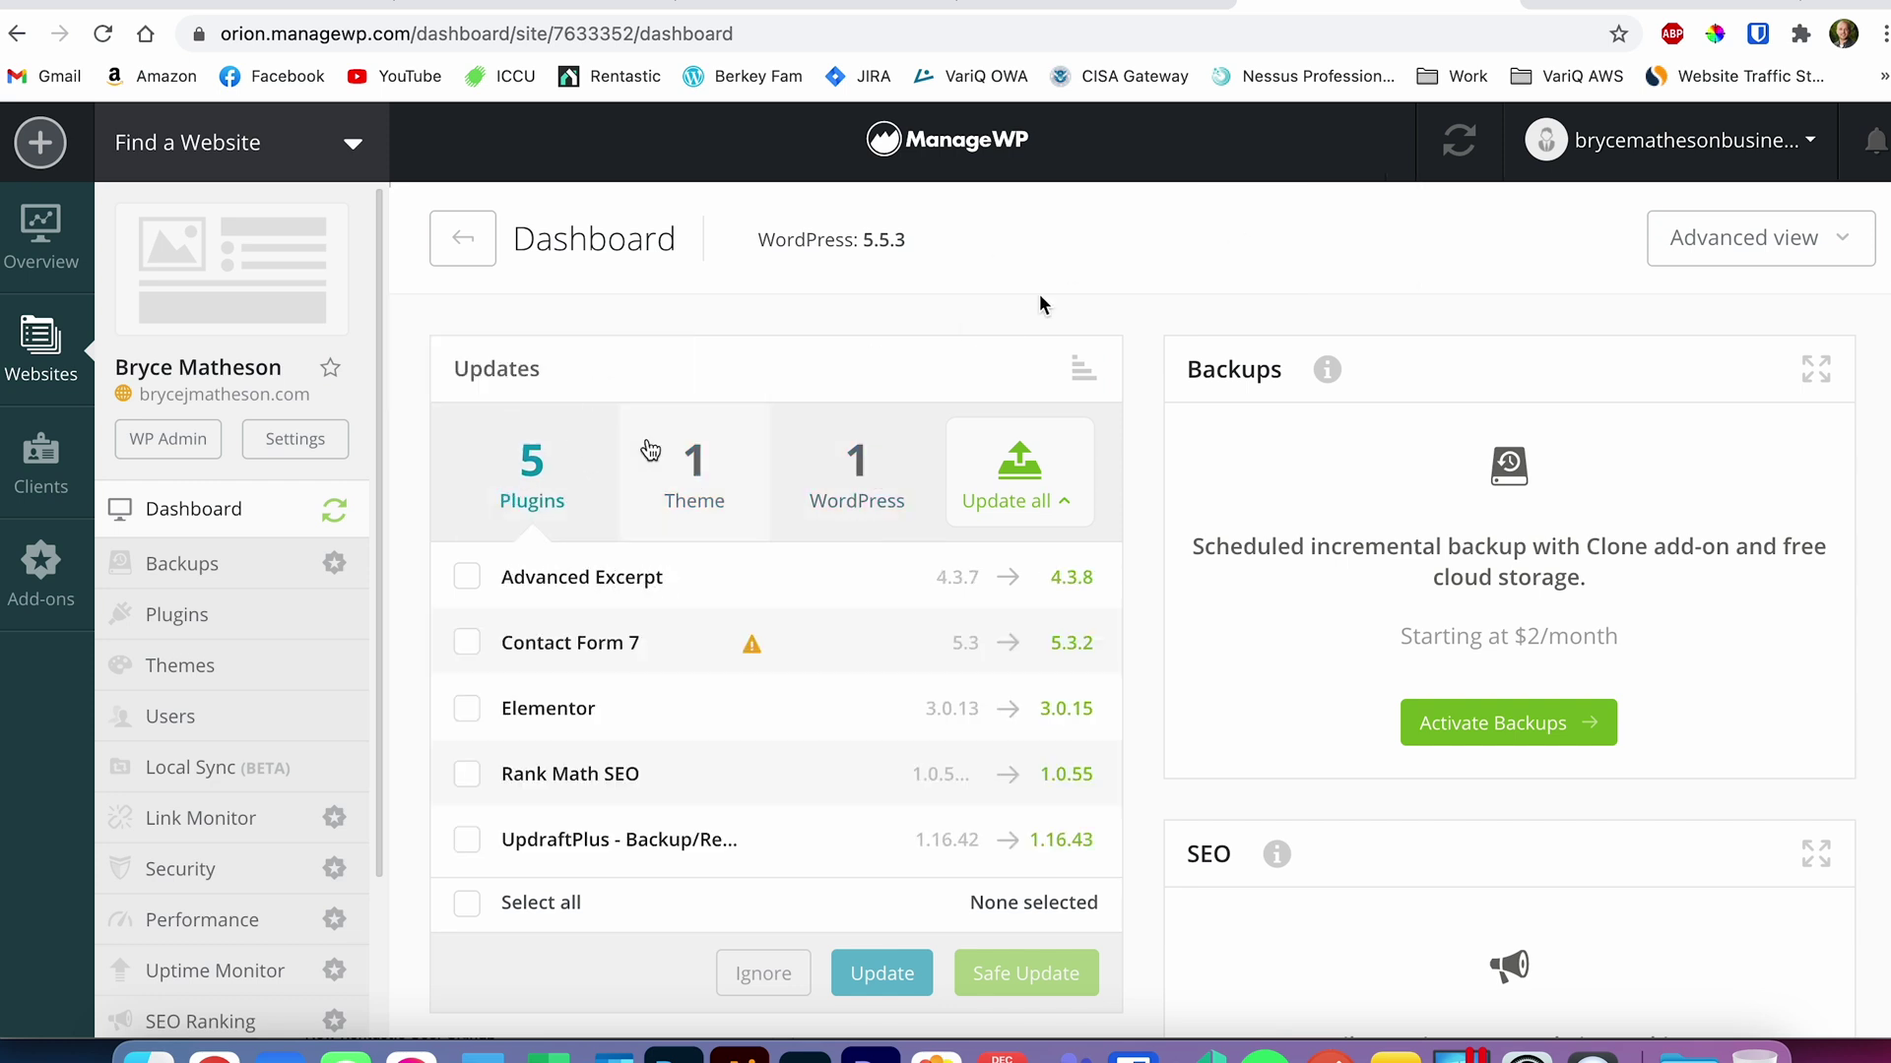
click(847, 477)
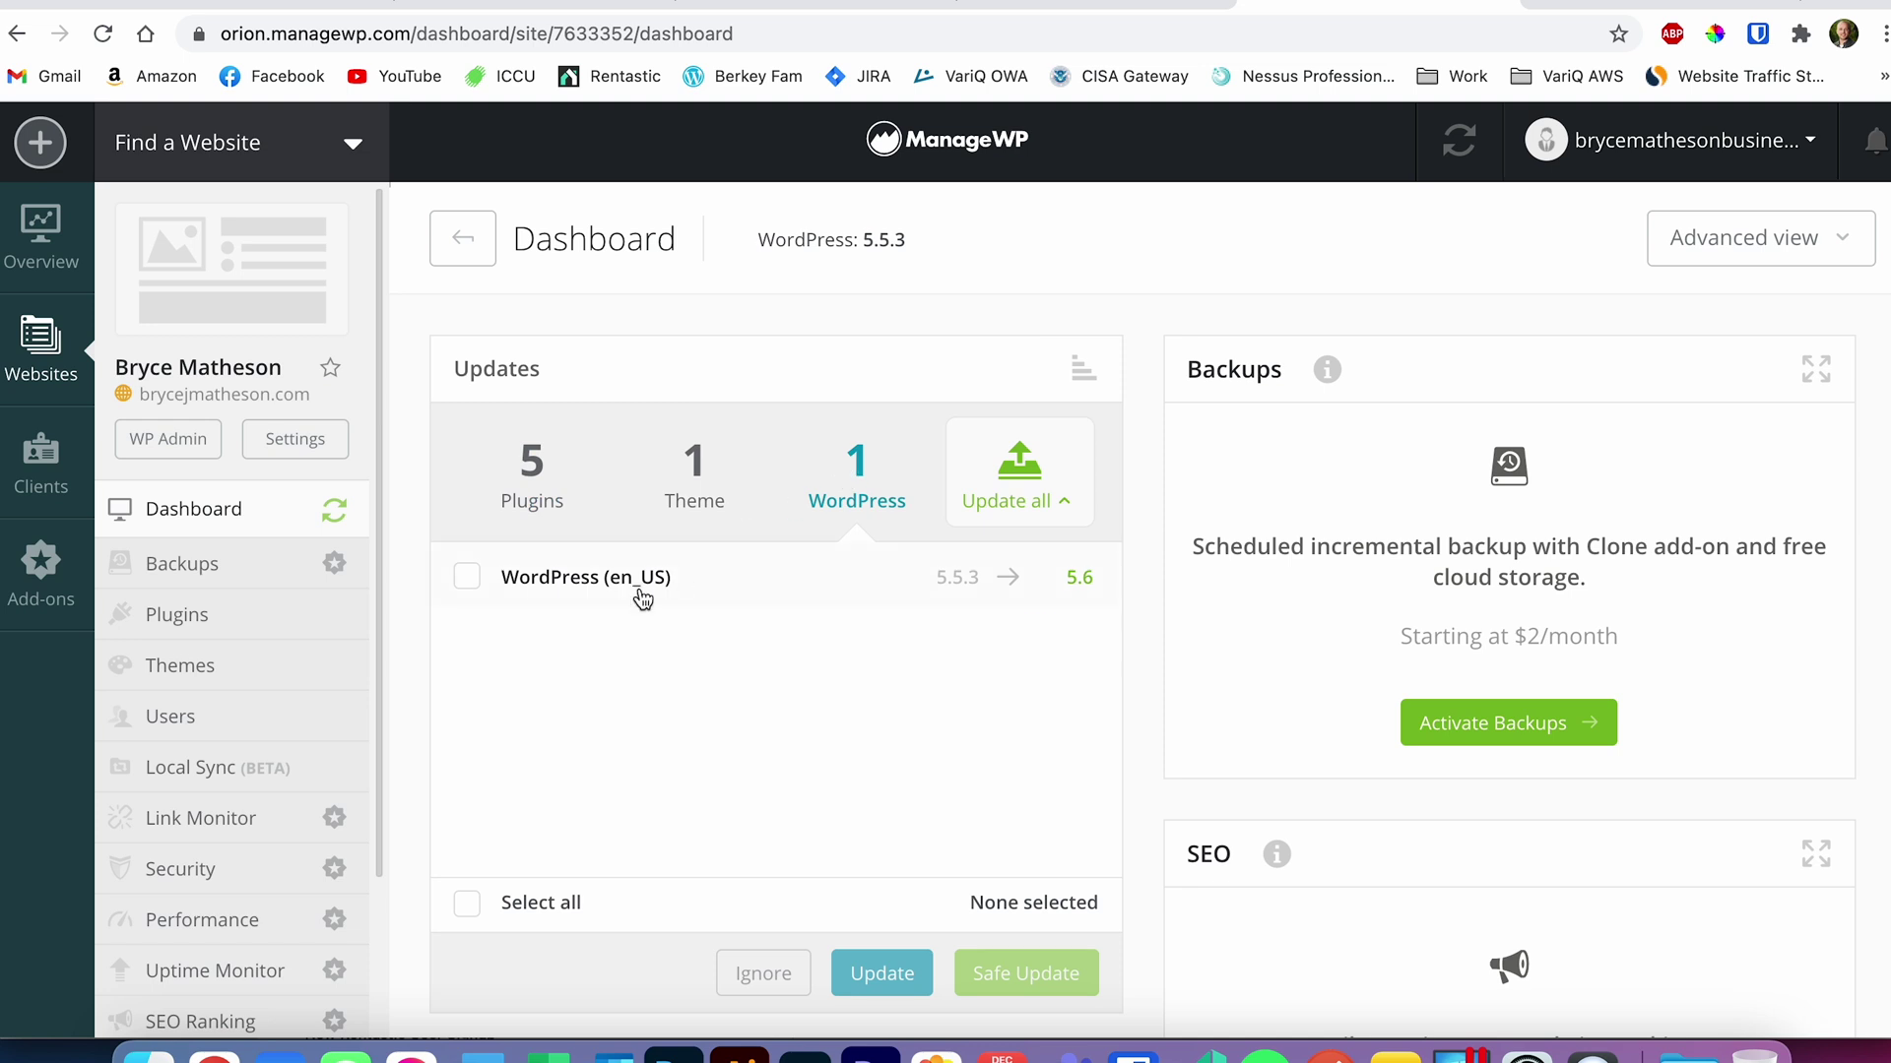
click(471, 583)
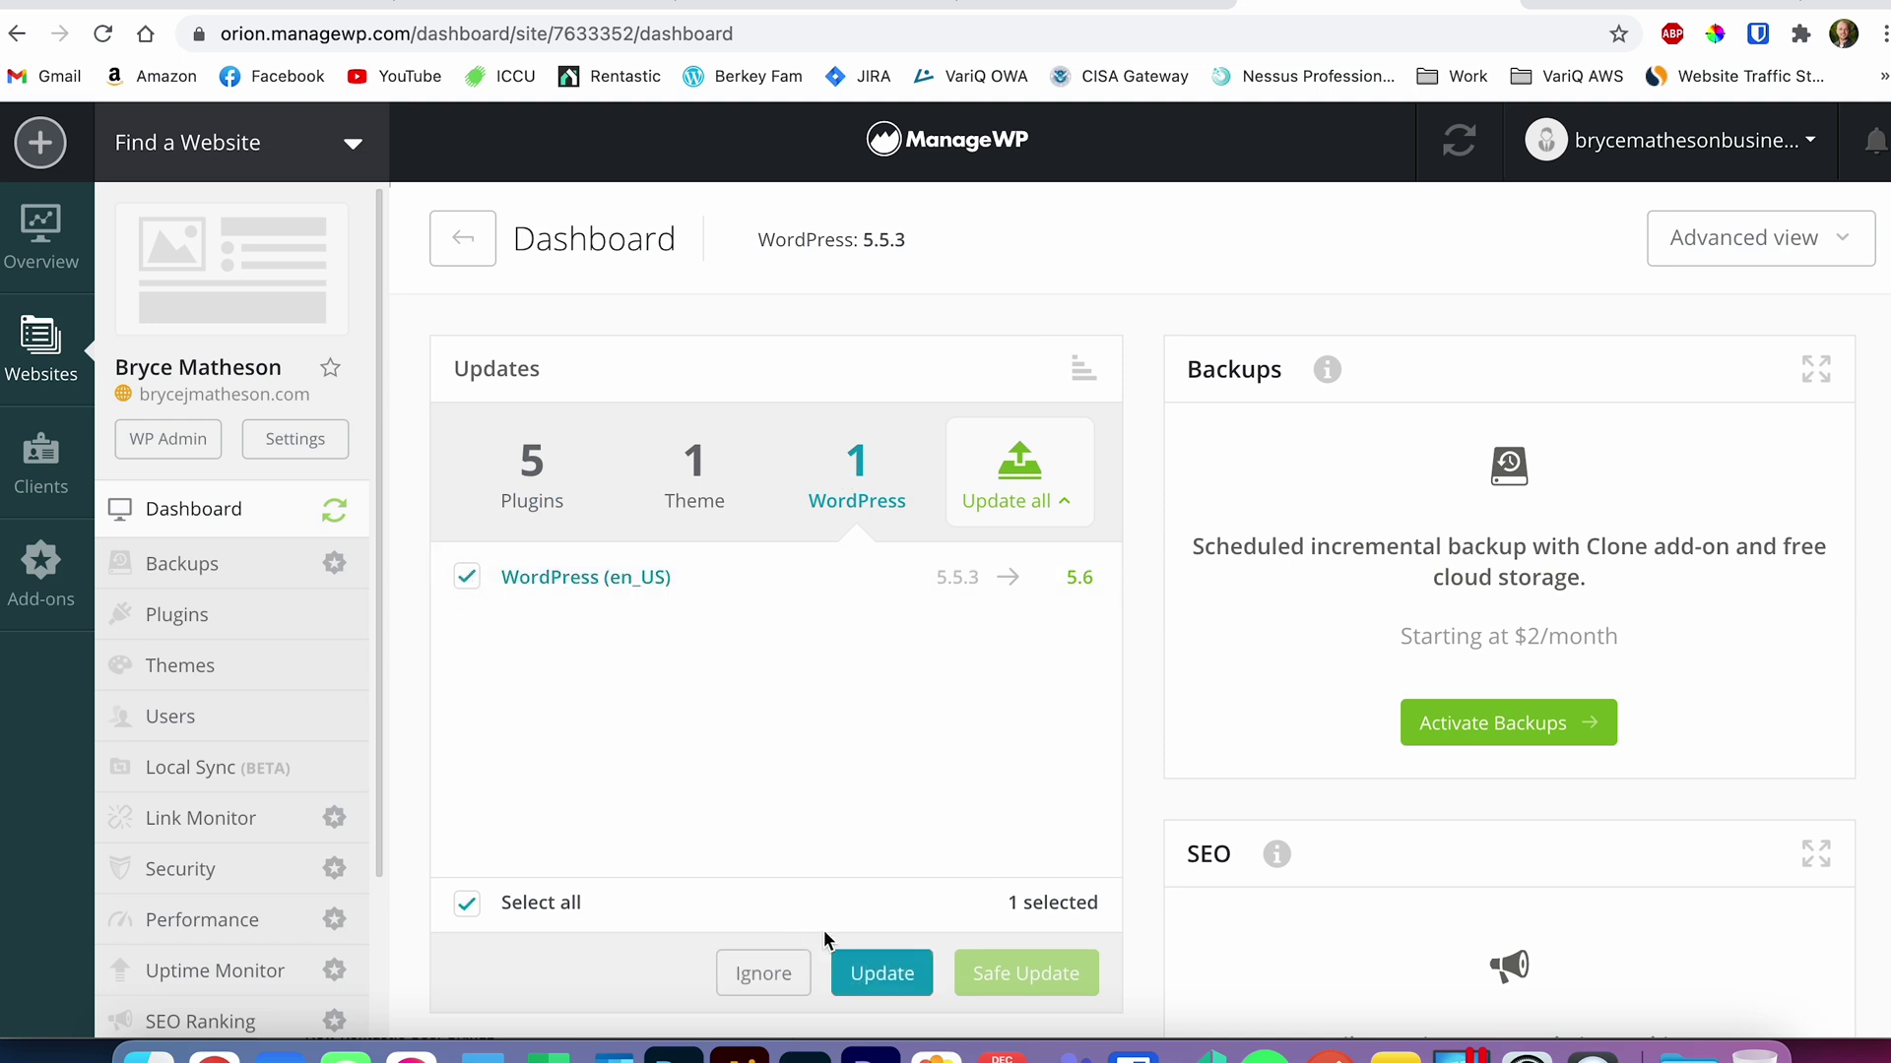
click(879, 972)
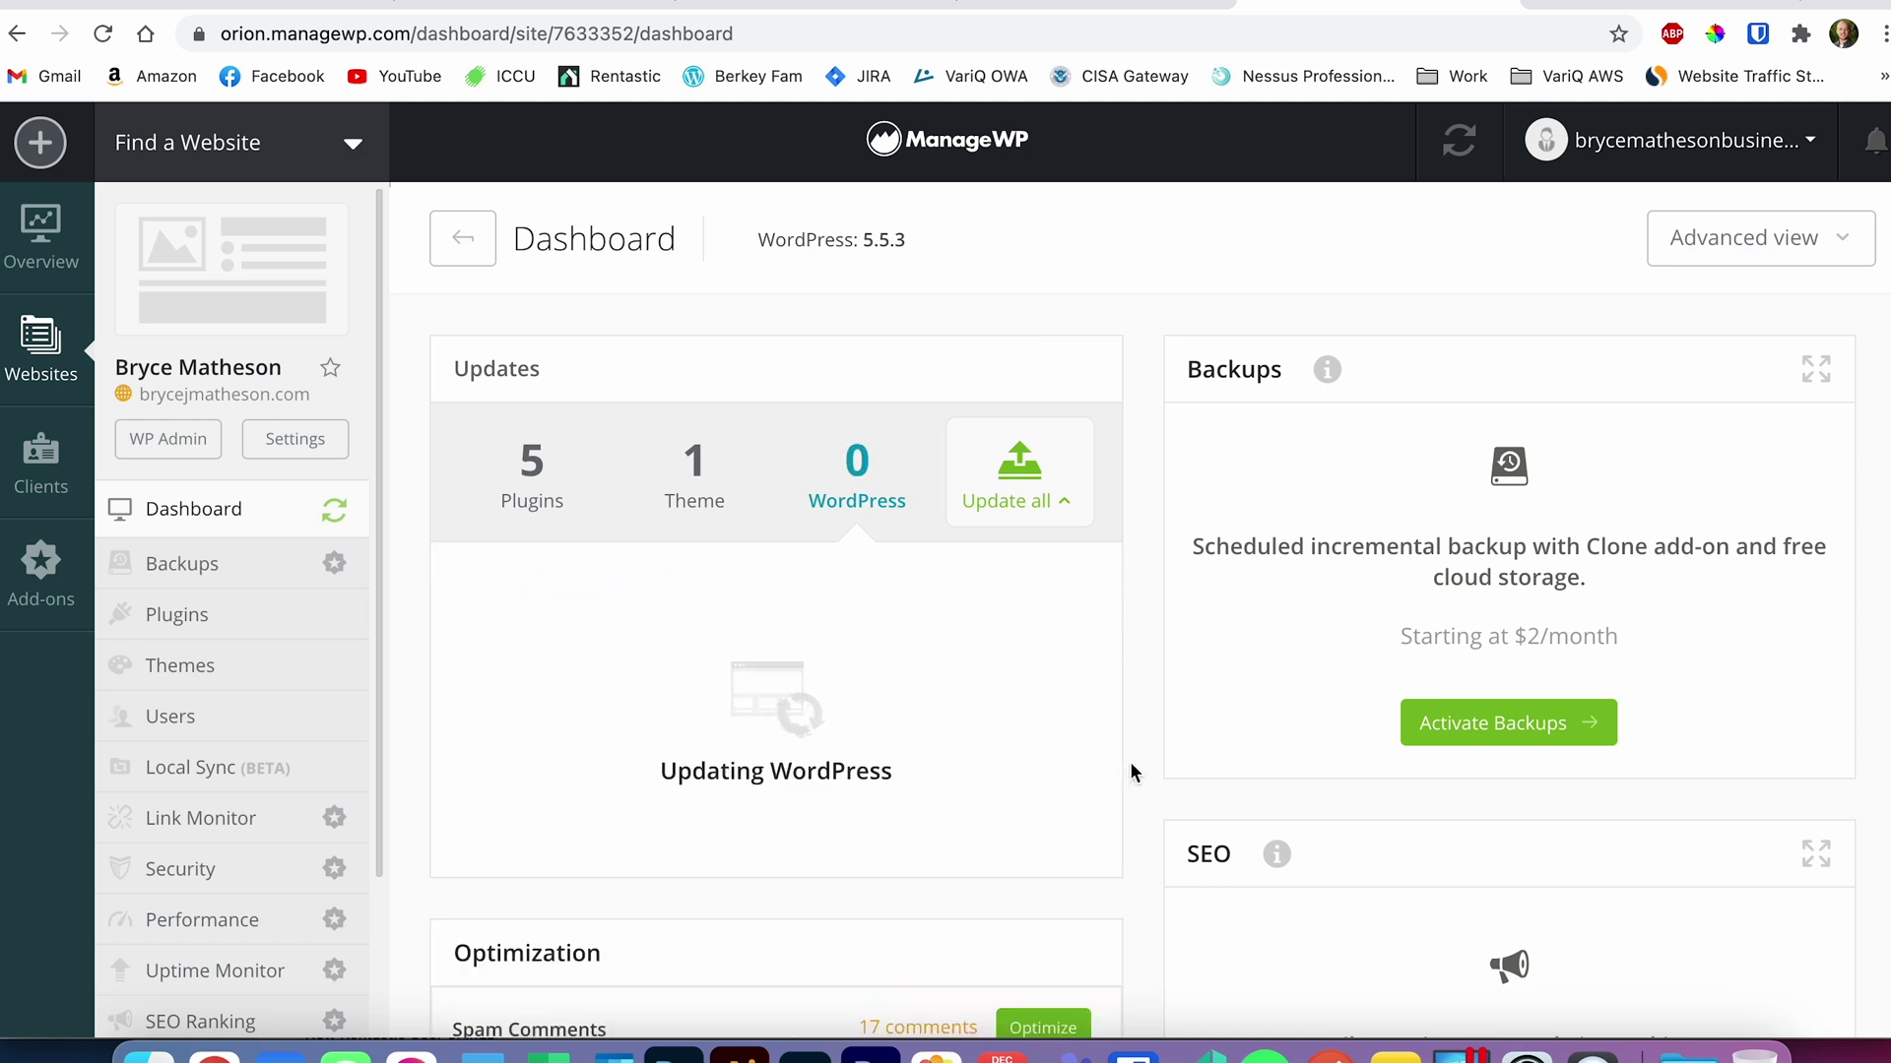